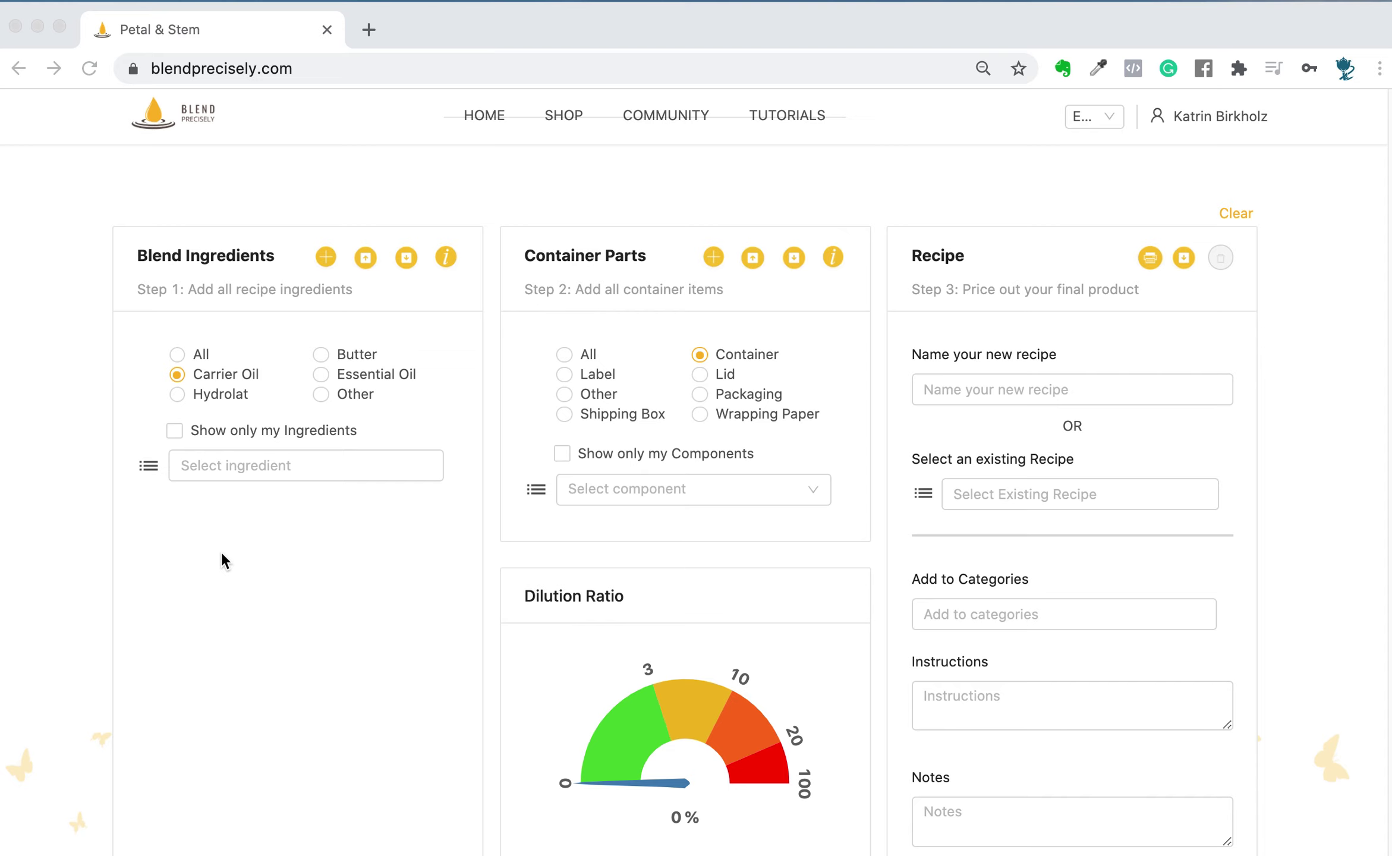
Add the carrier oil Almond Oil, sweet (Prunus dulcis) to the blend ingredients
click(220, 469)
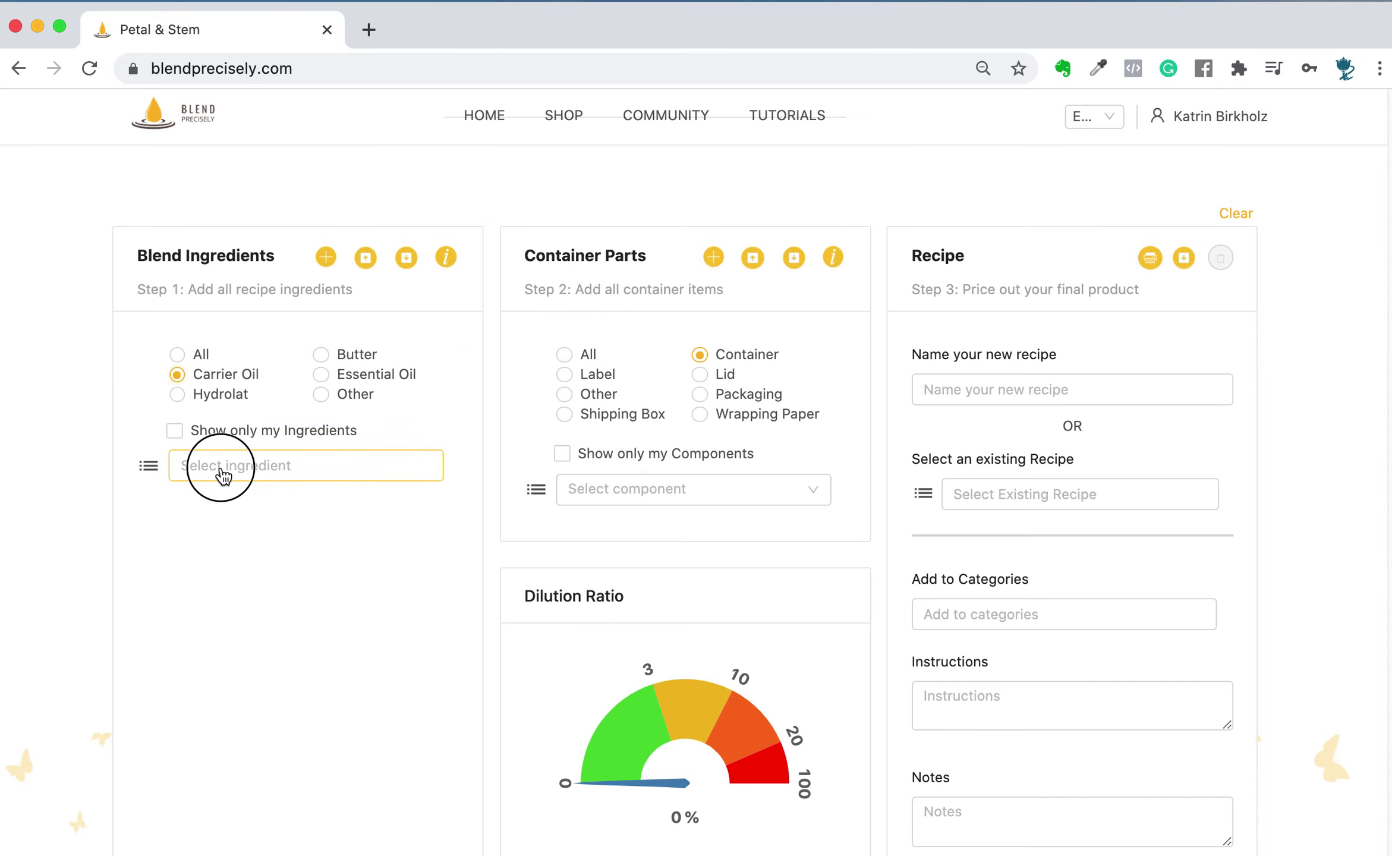
scroll(271, 635, down, 2)
scroll(273, 631, up, 1)
scroll(270, 635, down, 4)
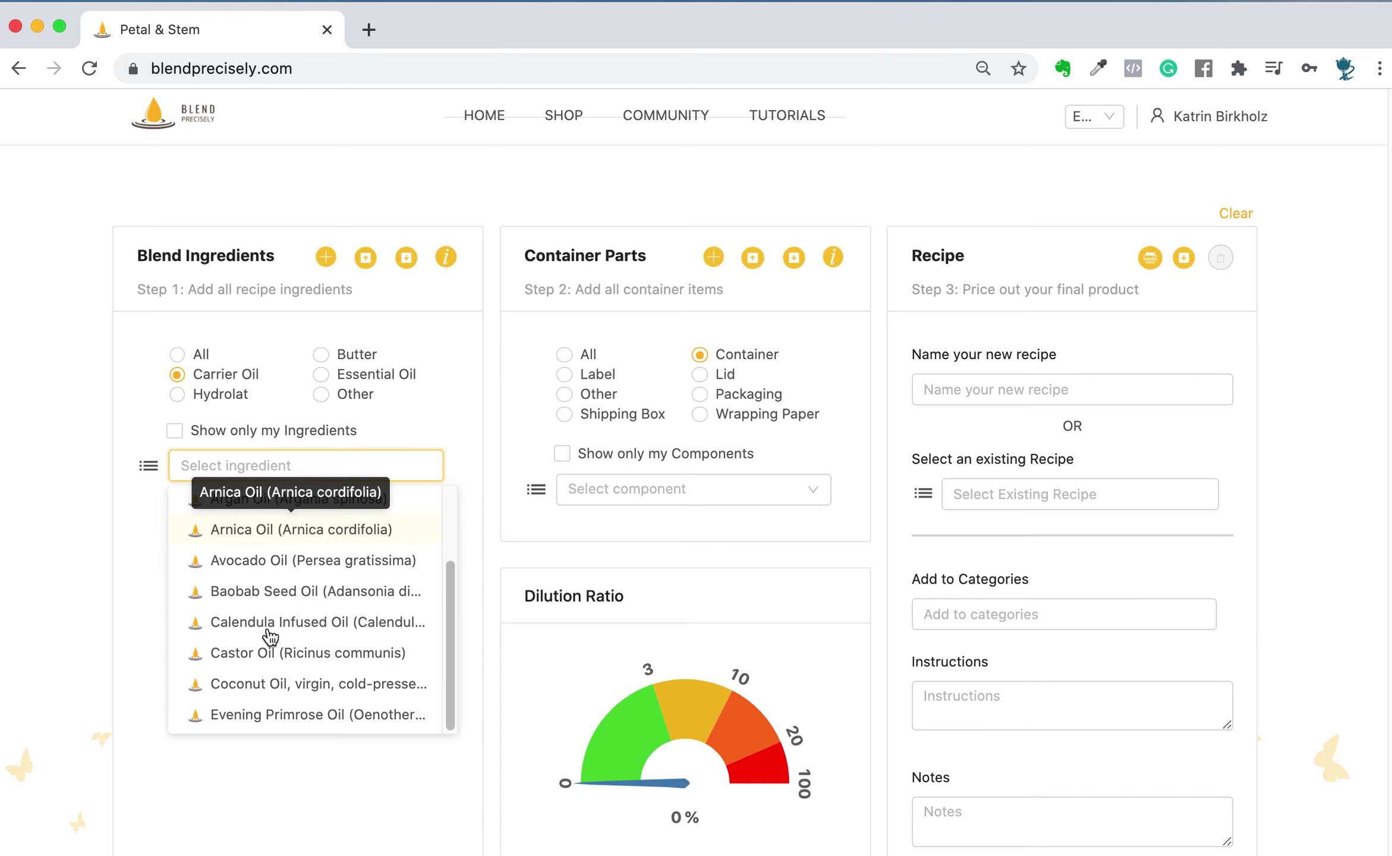
scroll(267, 571, up, 3)
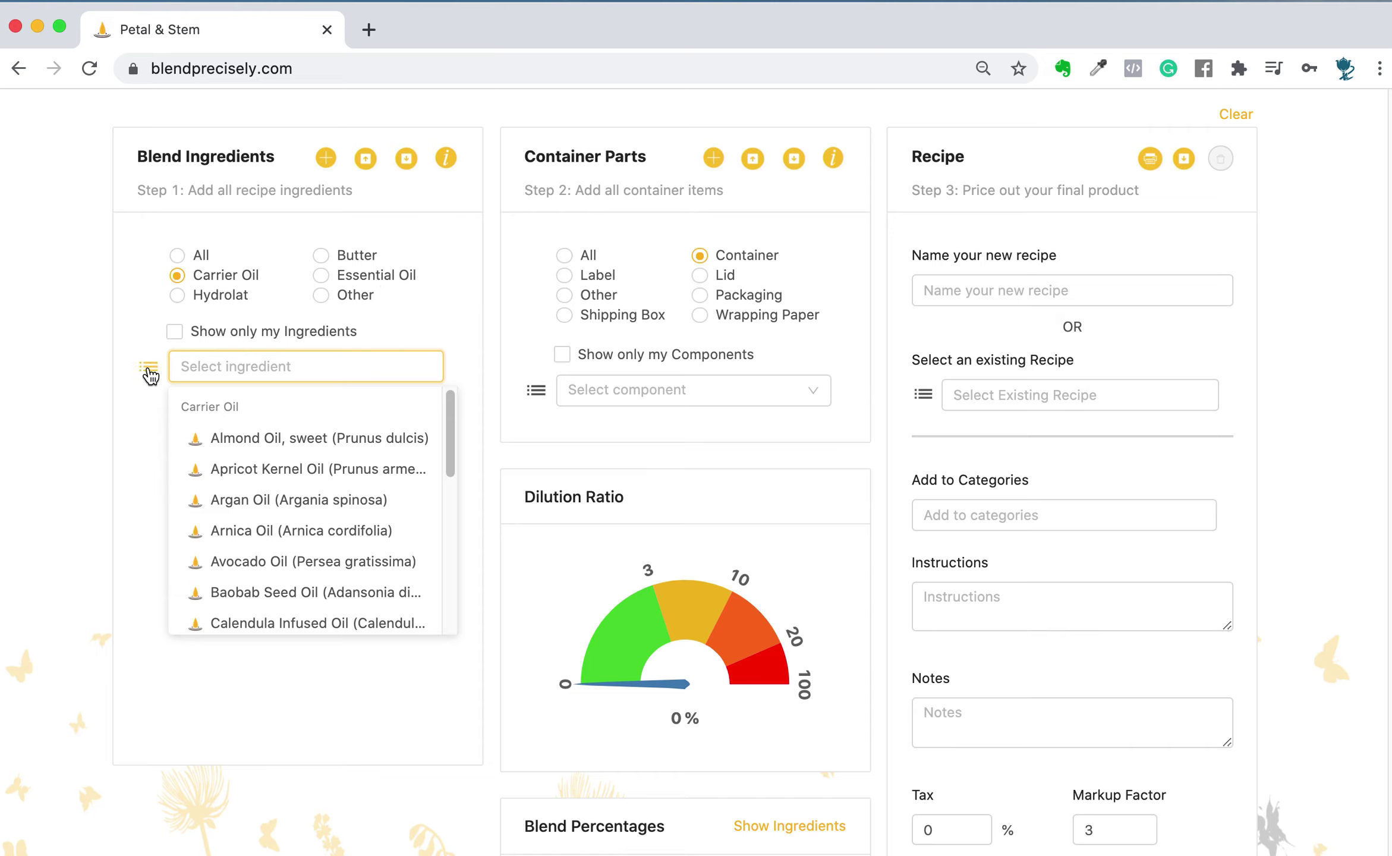
click(241, 439)
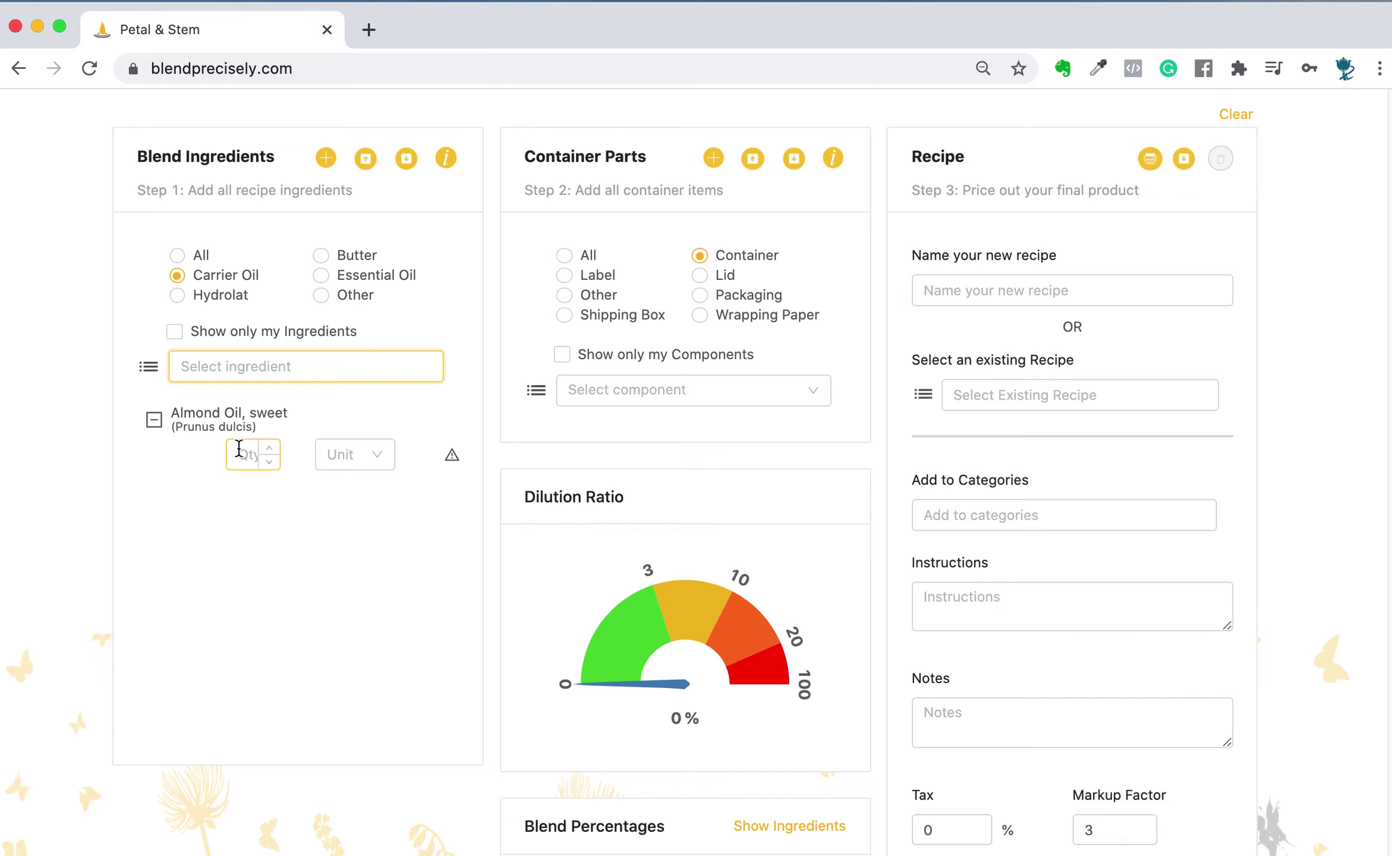
Set the amount of sweet almond oil to 10 ml
click(237, 453)
text(10)
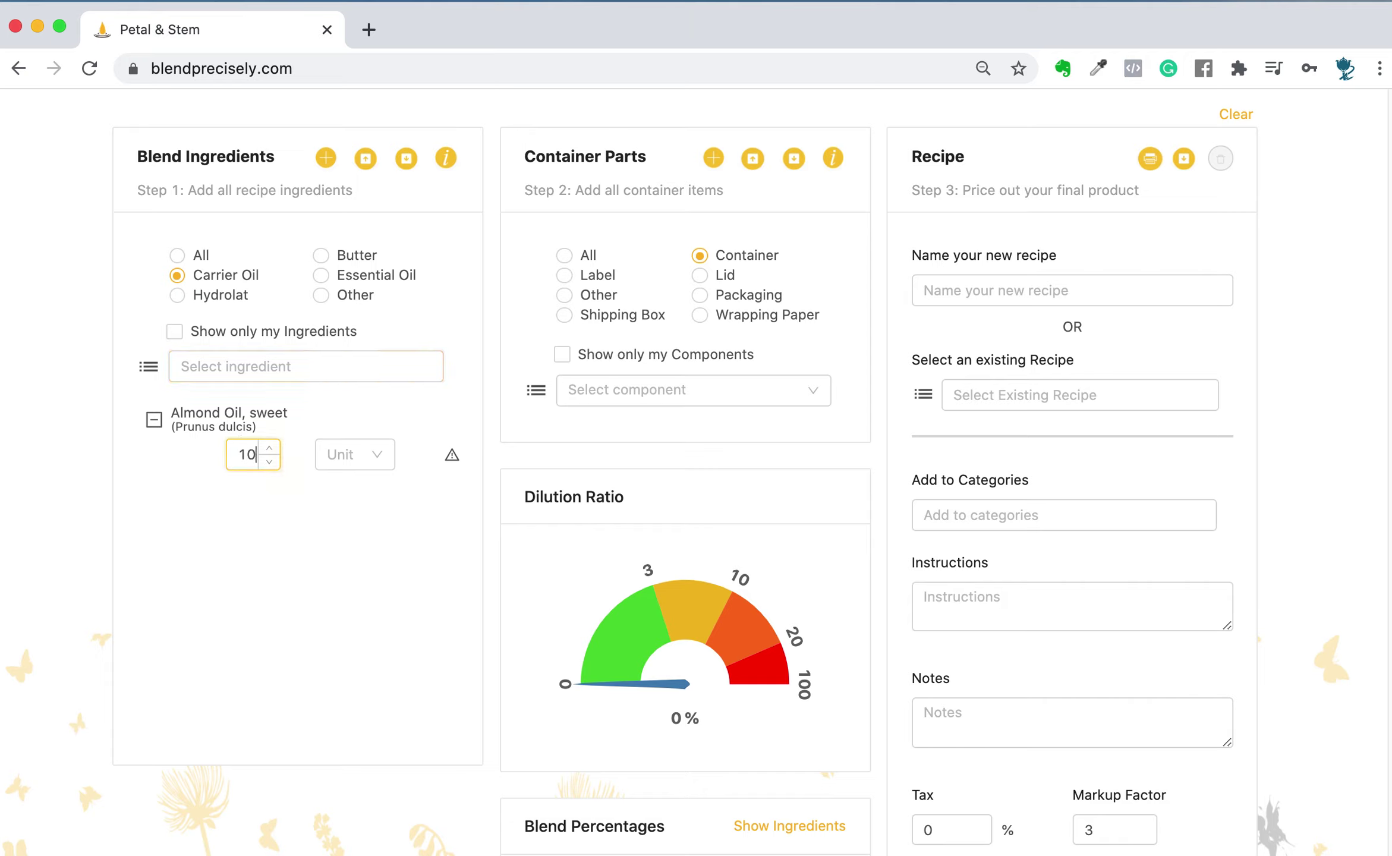
click(380, 464)
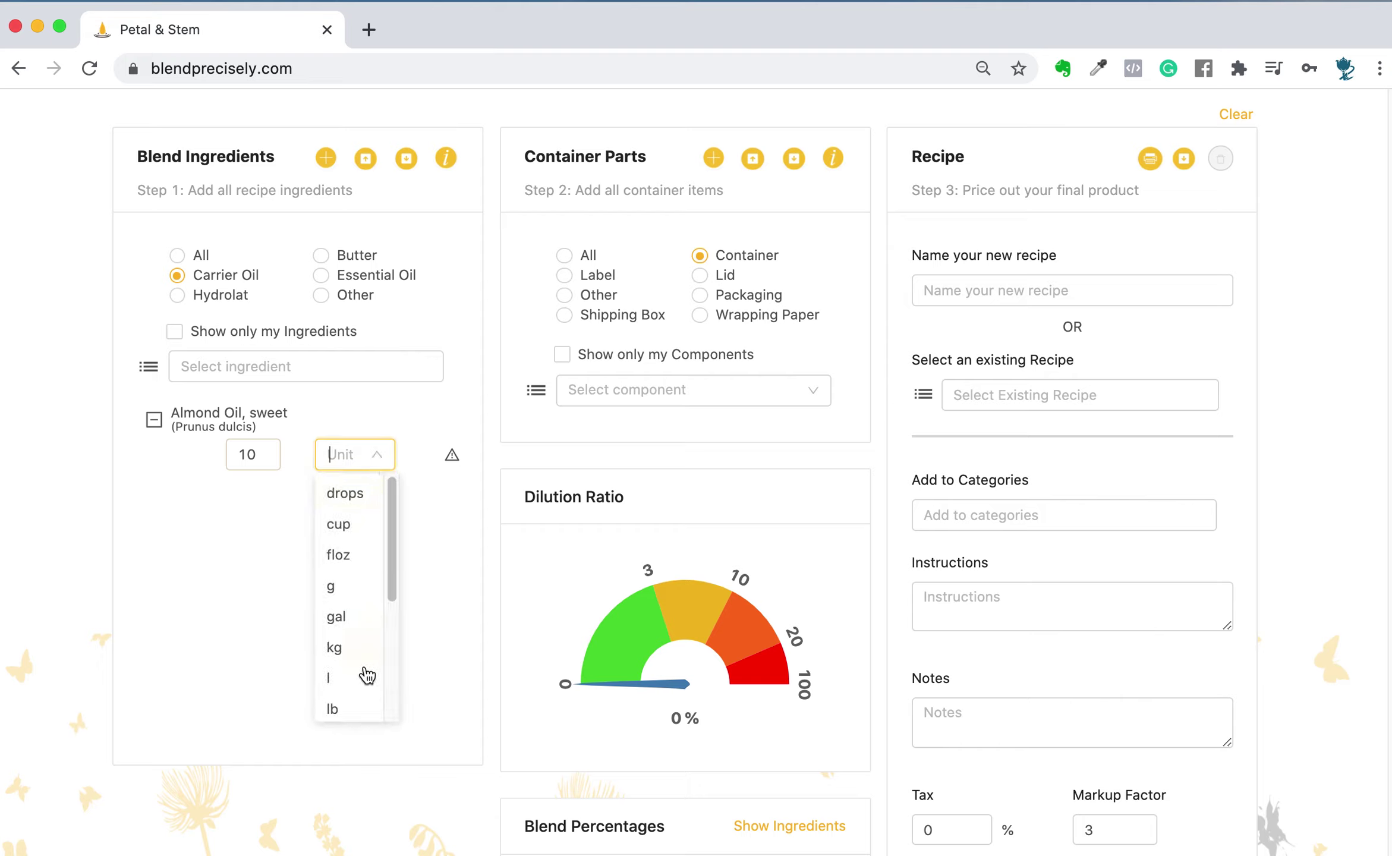
scroll(367, 675, down, 3)
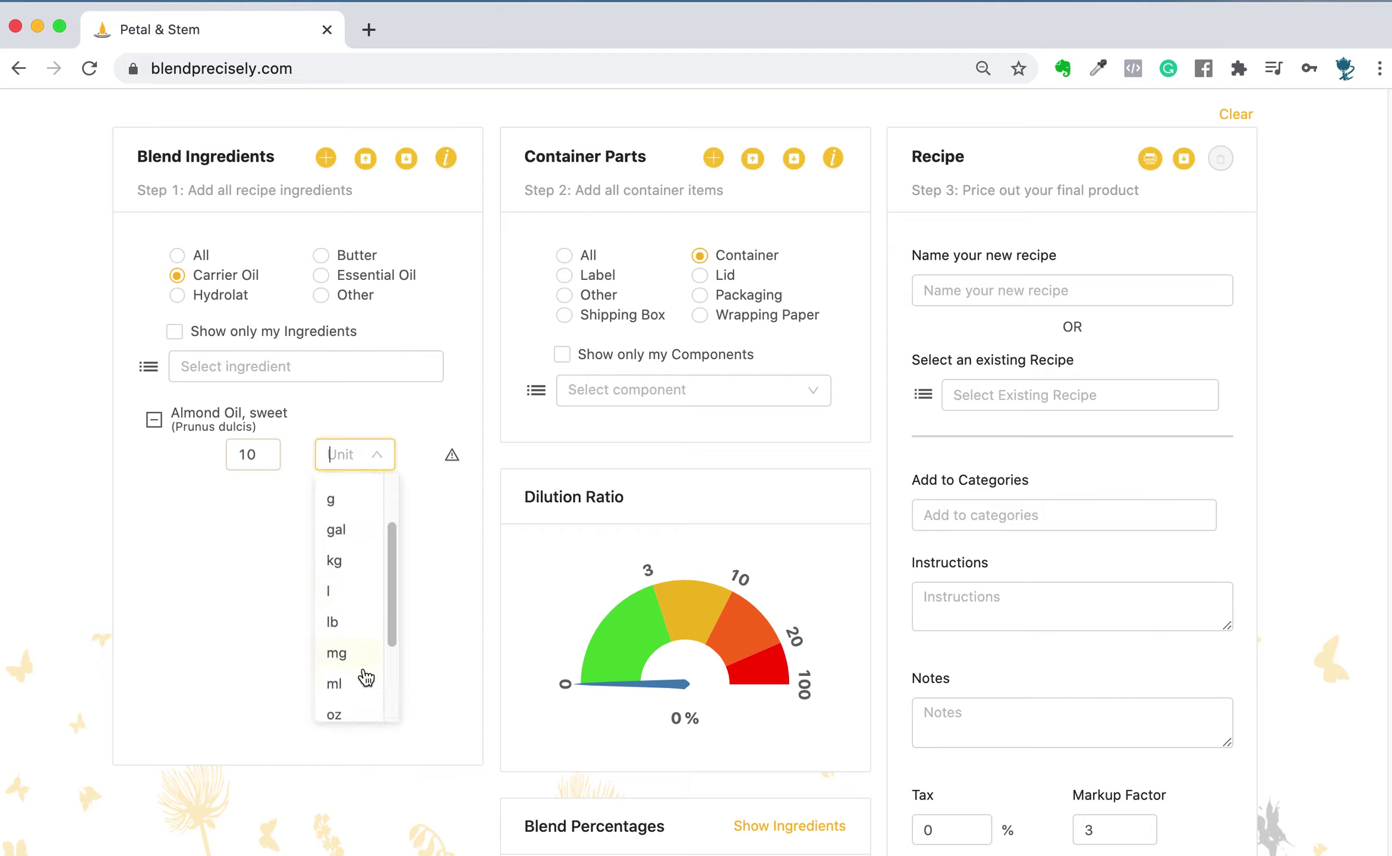
click(341, 686)
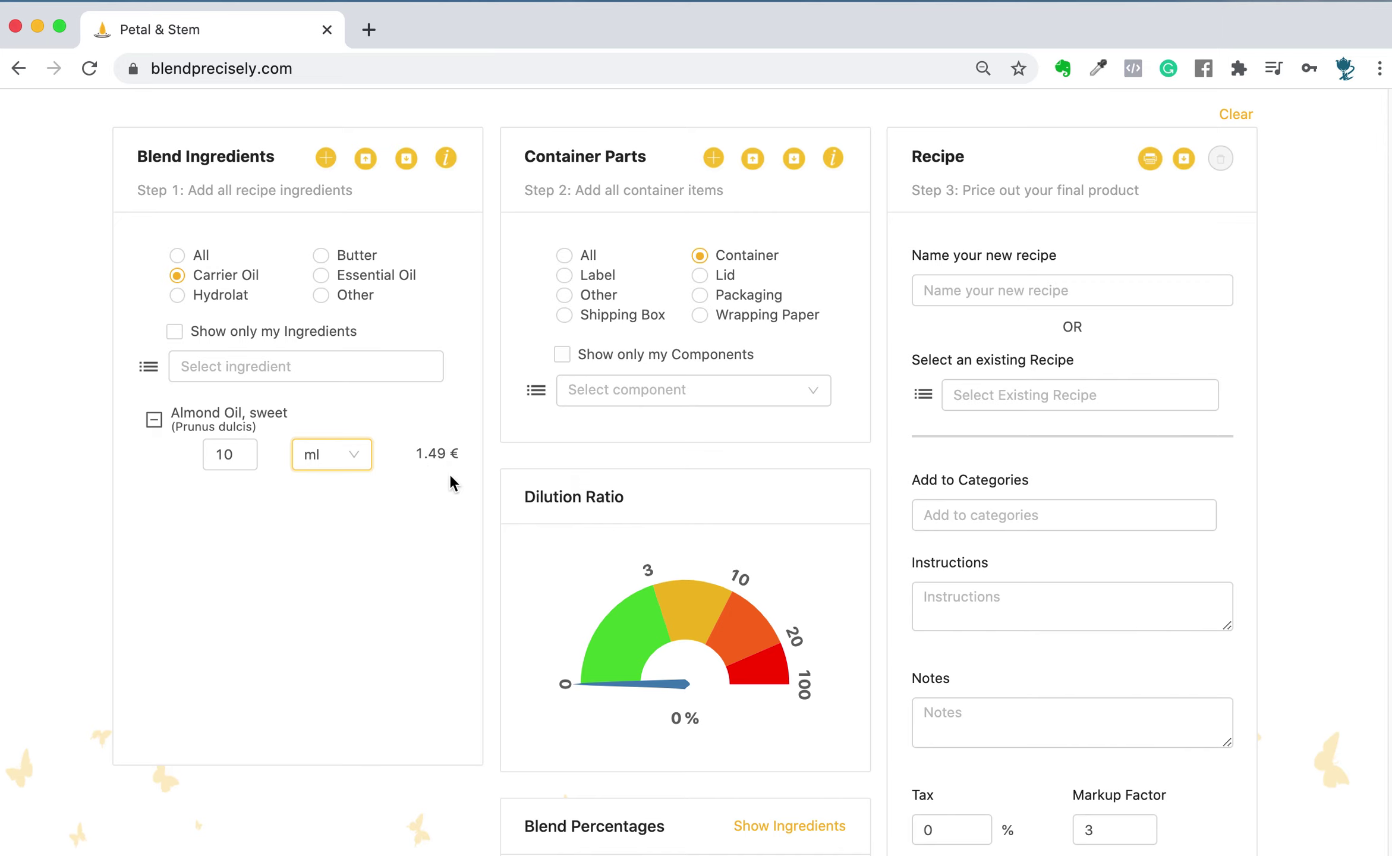
Change the site's currency to USD
scroll(435, 520, up, 2)
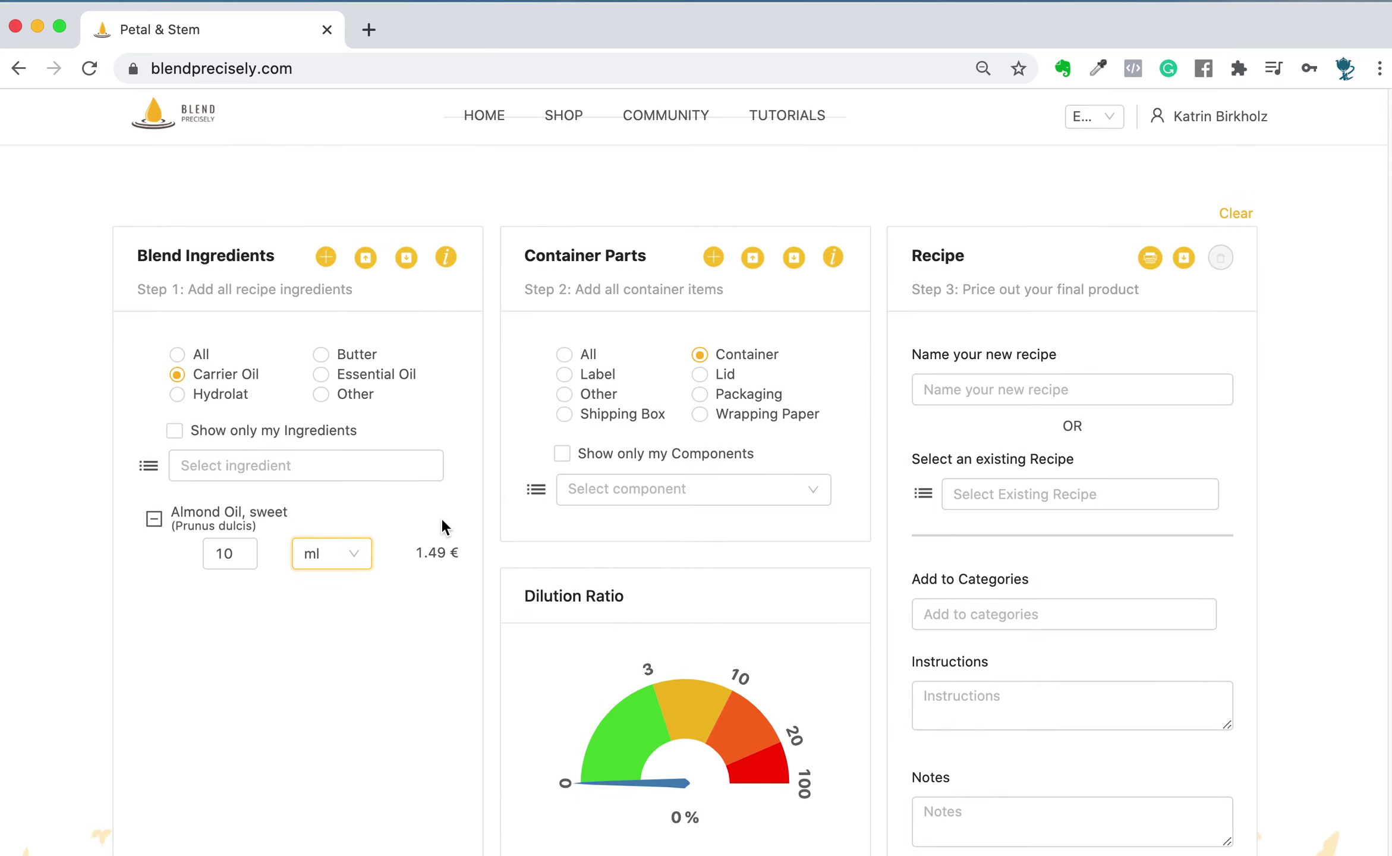
click(1109, 123)
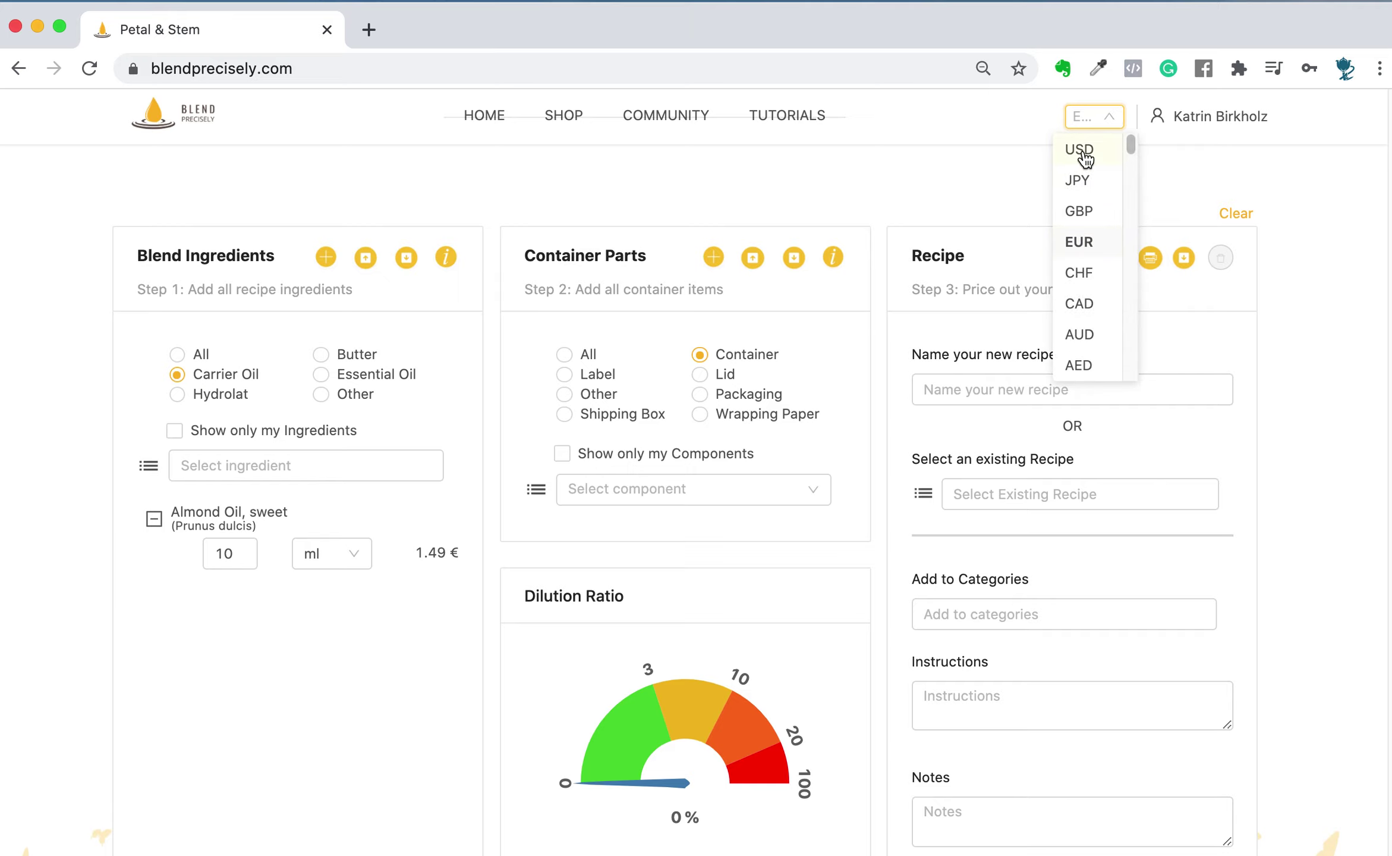
click(1082, 152)
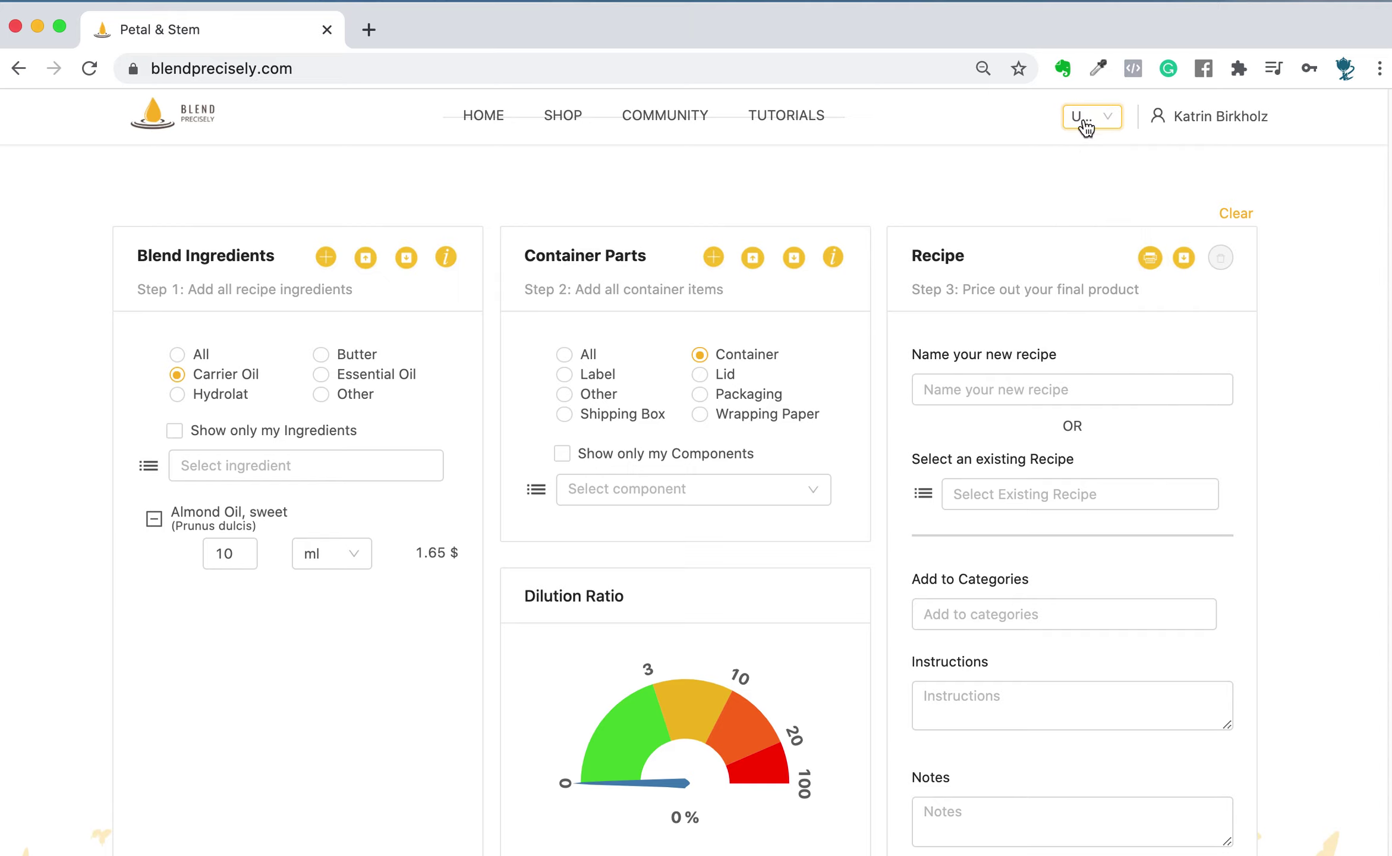
Search the full essential oil list for lavender and add LAVENDER (Lavandula angustifolia) to the blend
scroll(390, 634, down, 2)
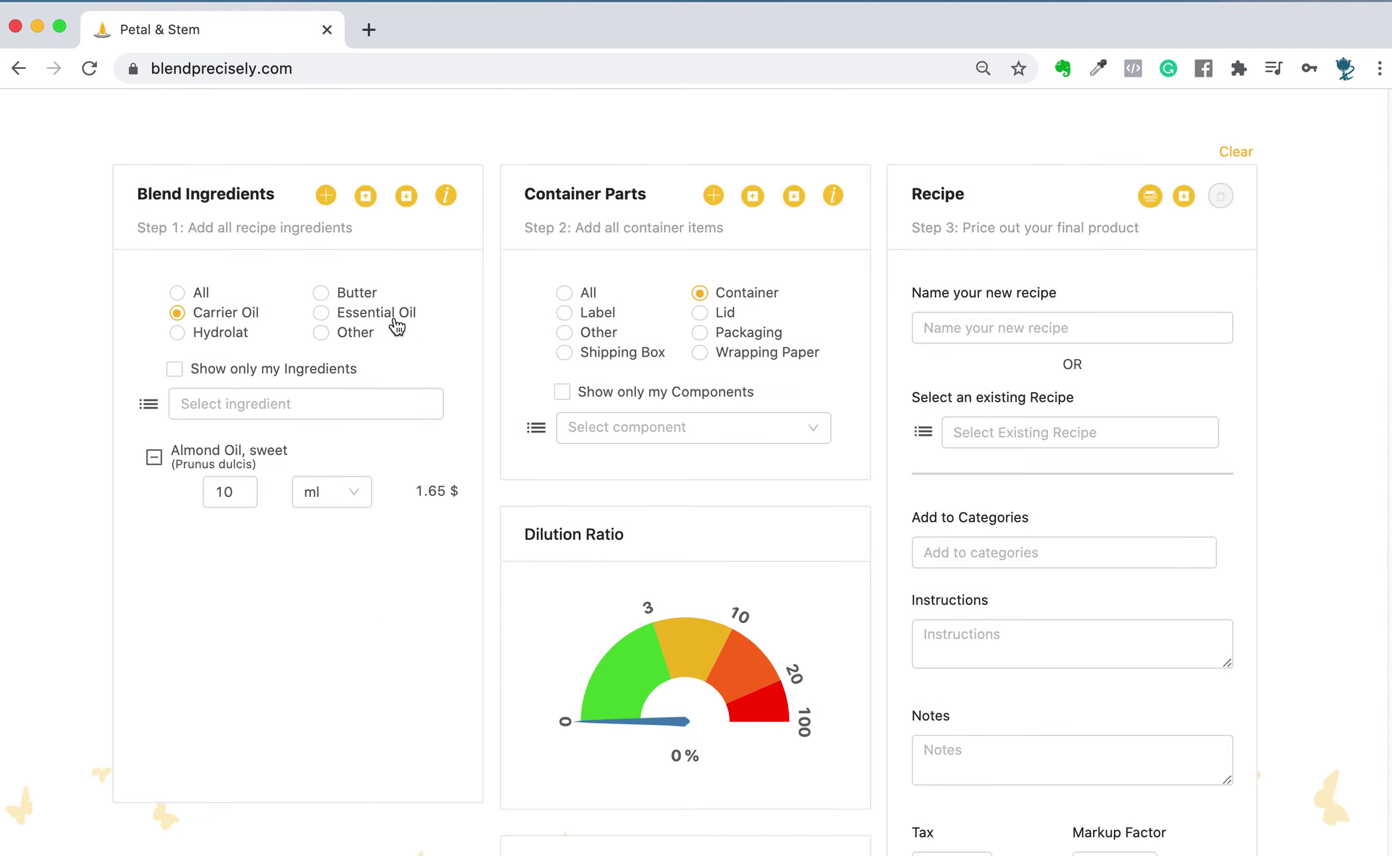
click(395, 322)
click(146, 406)
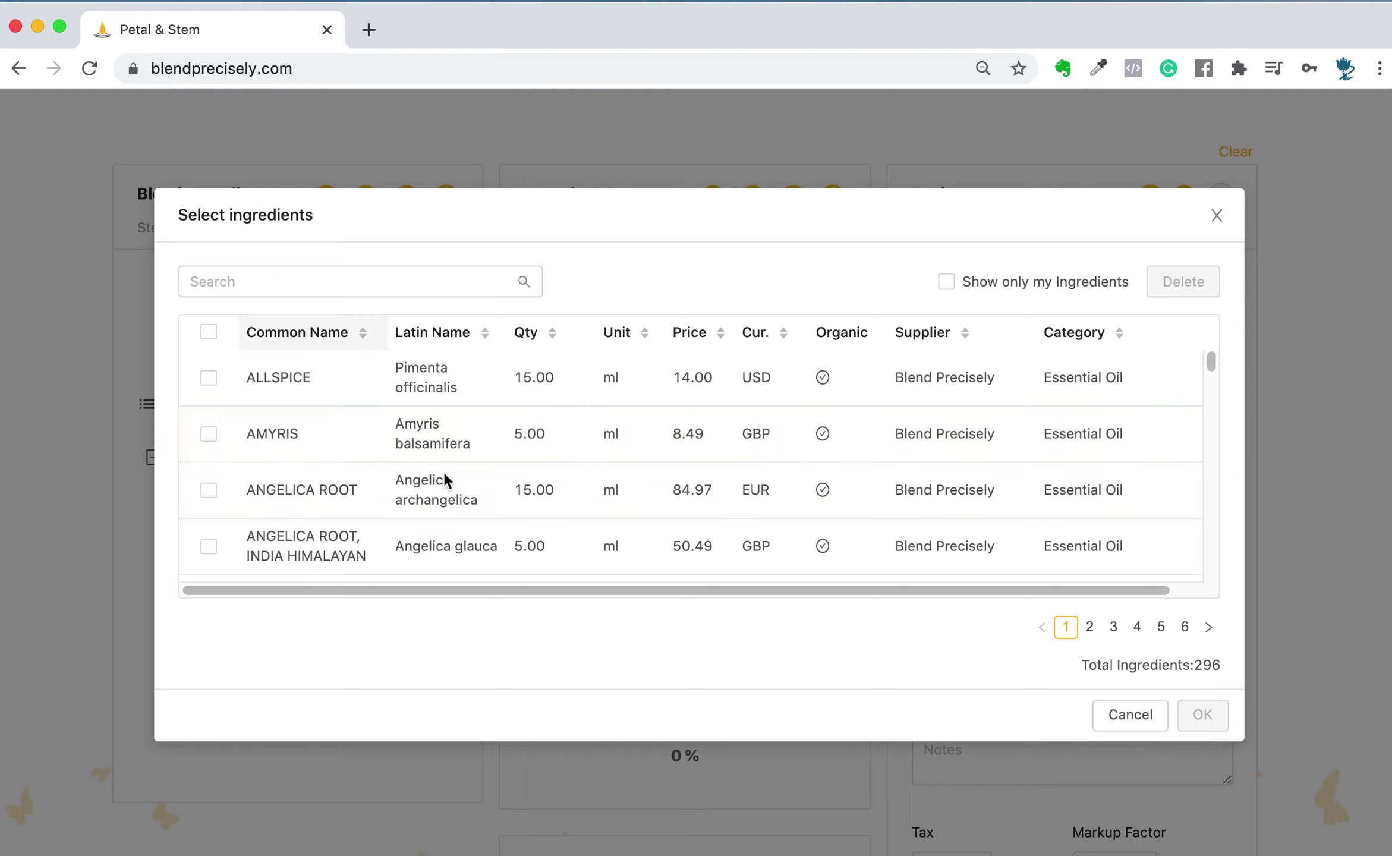
mouse_move(1213, 360)
mouse_down()
mouse_move(1216, 381)
mouse_move(1208, 351)
mouse_up()
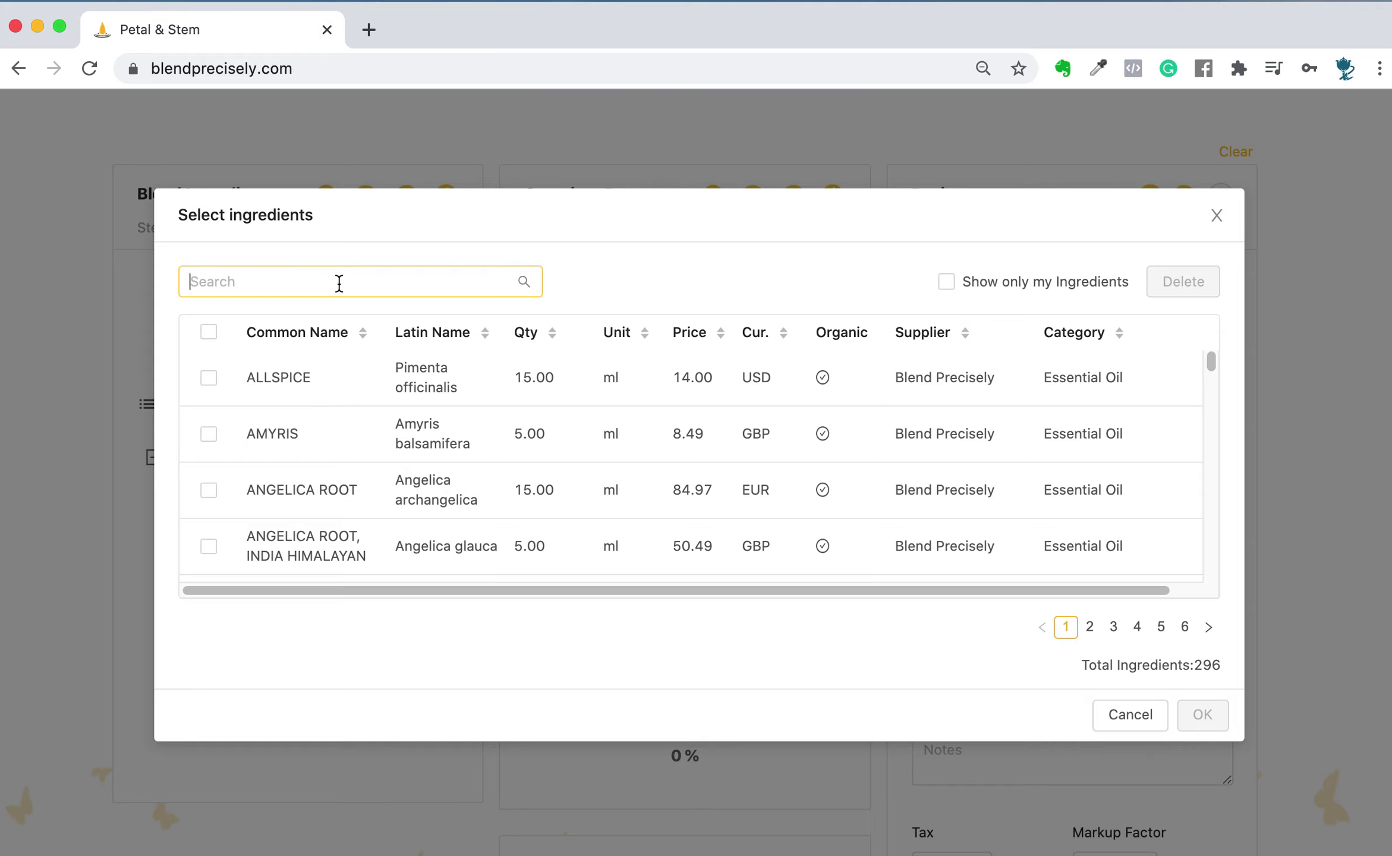
text(lavender)
click(524, 282)
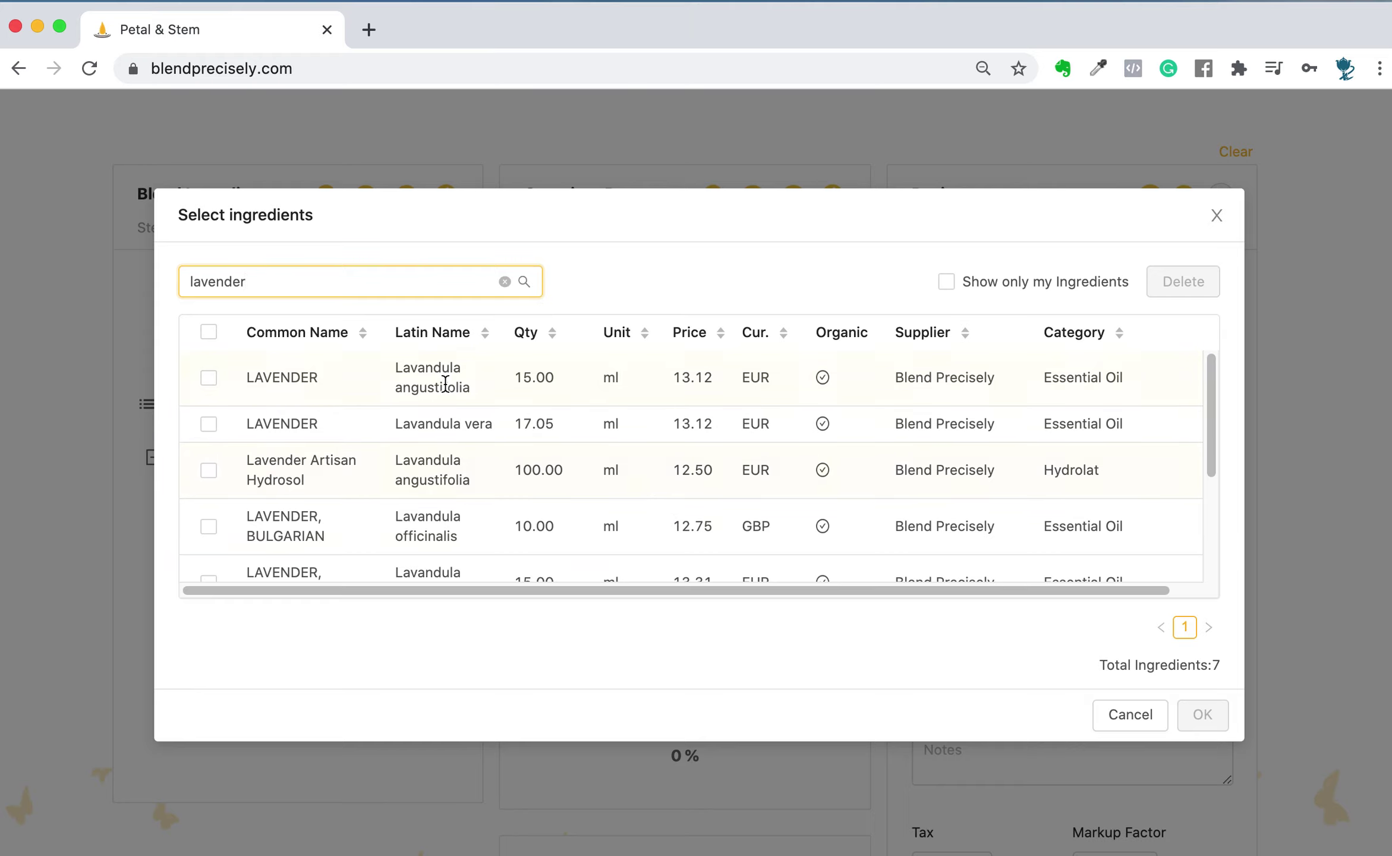
click(208, 381)
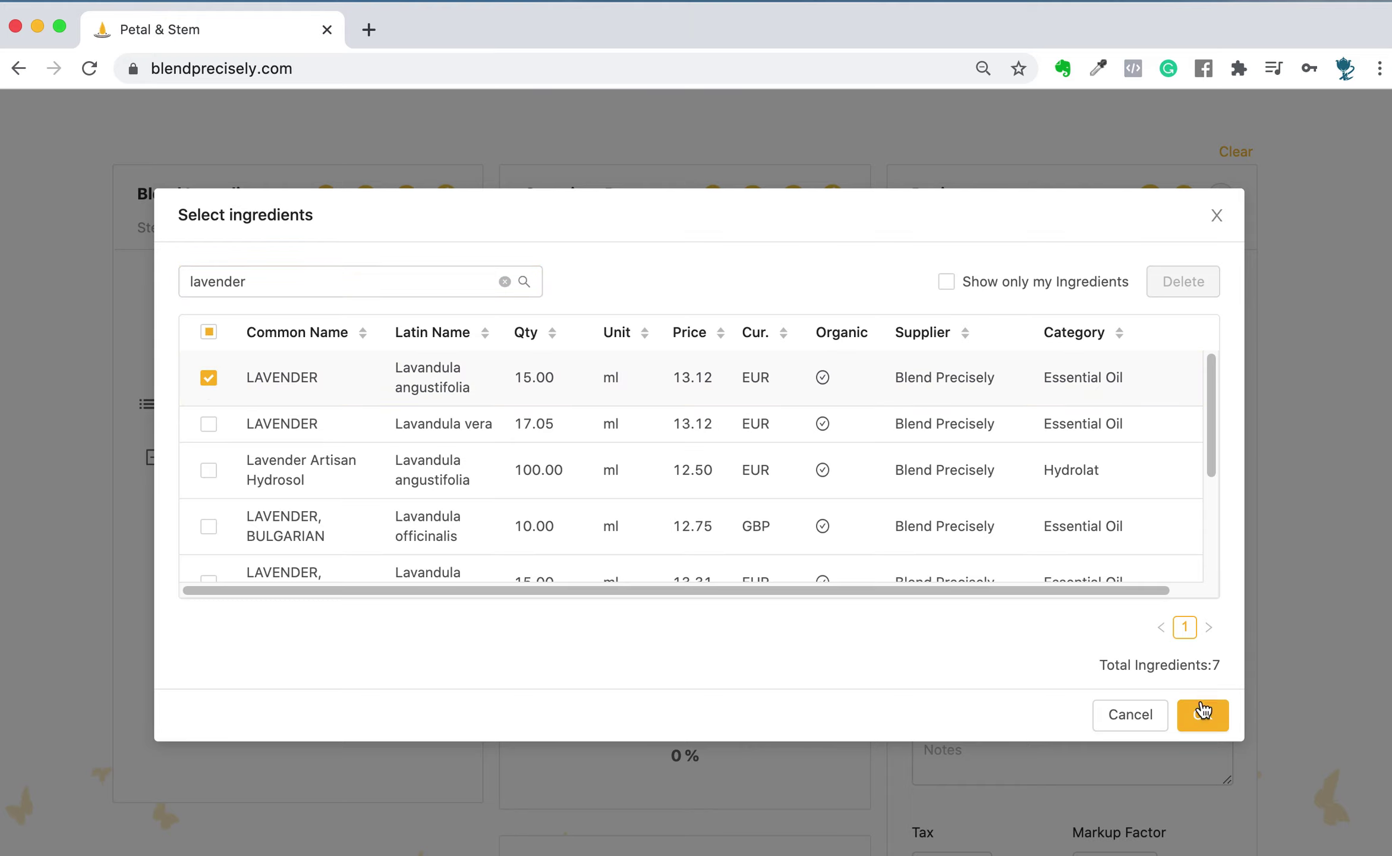
click(1202, 715)
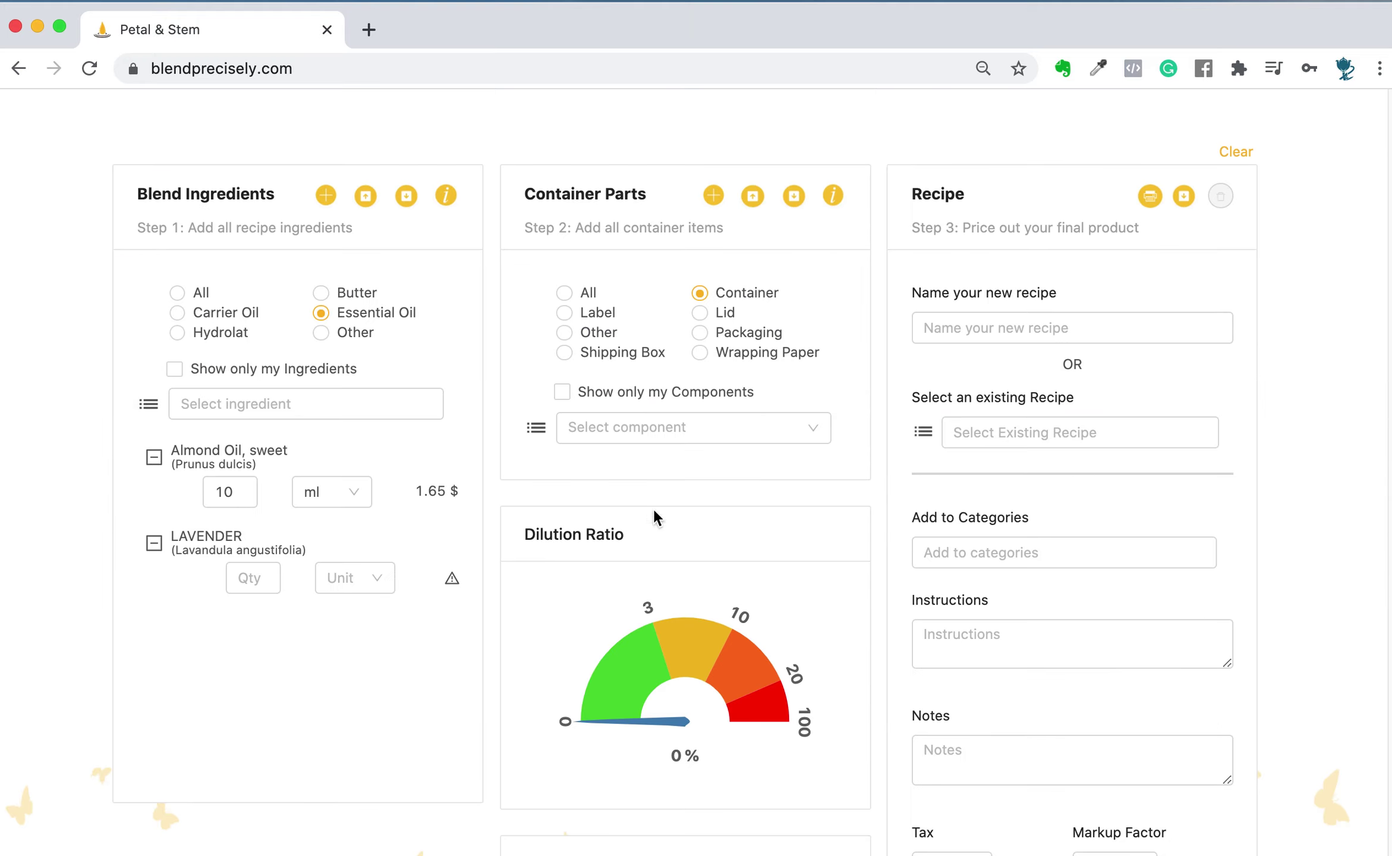
Find "roman" among the essential oils and add CHAMOMILE, ROMAN (Chamaemelum nobile) to the blend
click(219, 401)
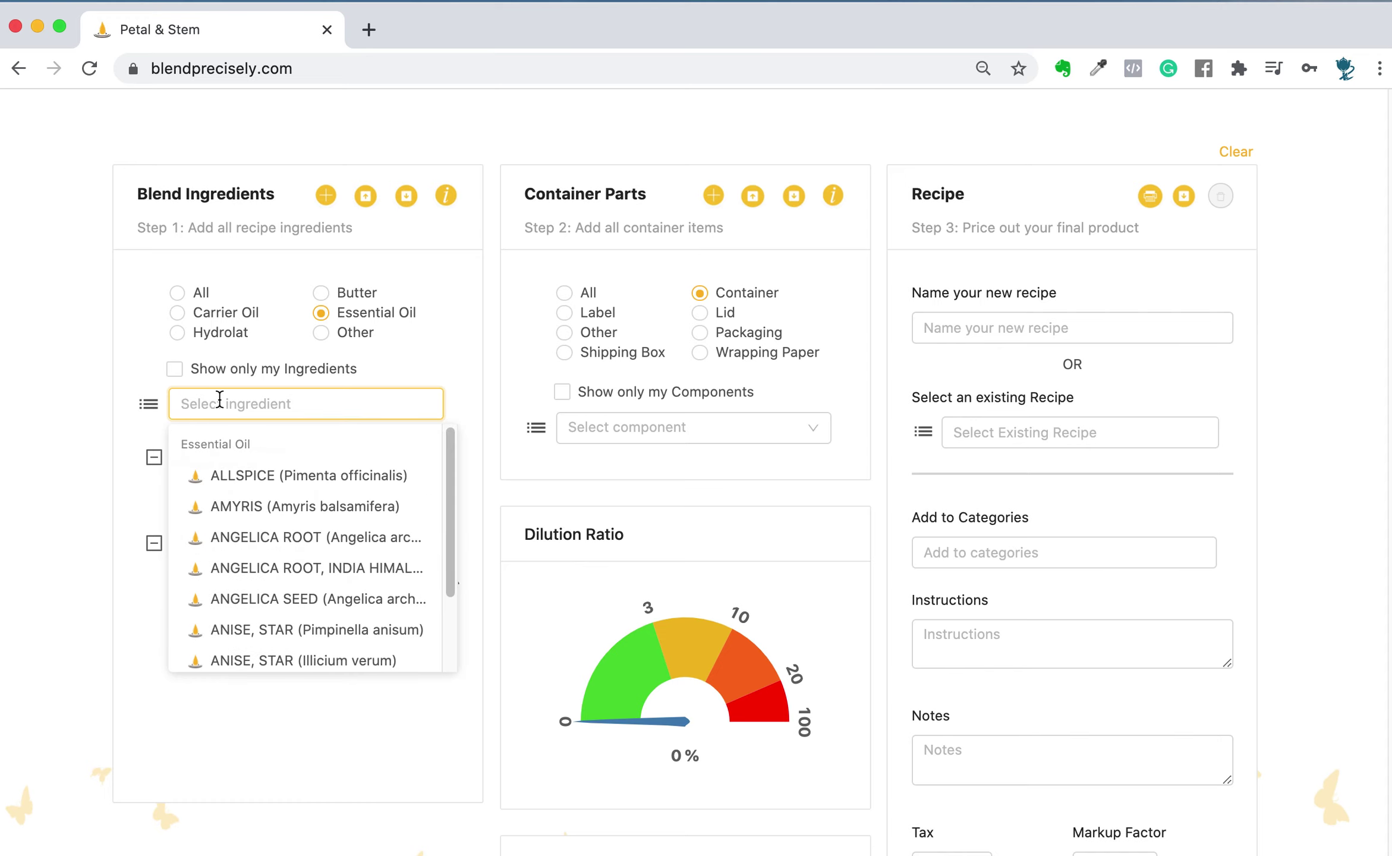
text(roman)
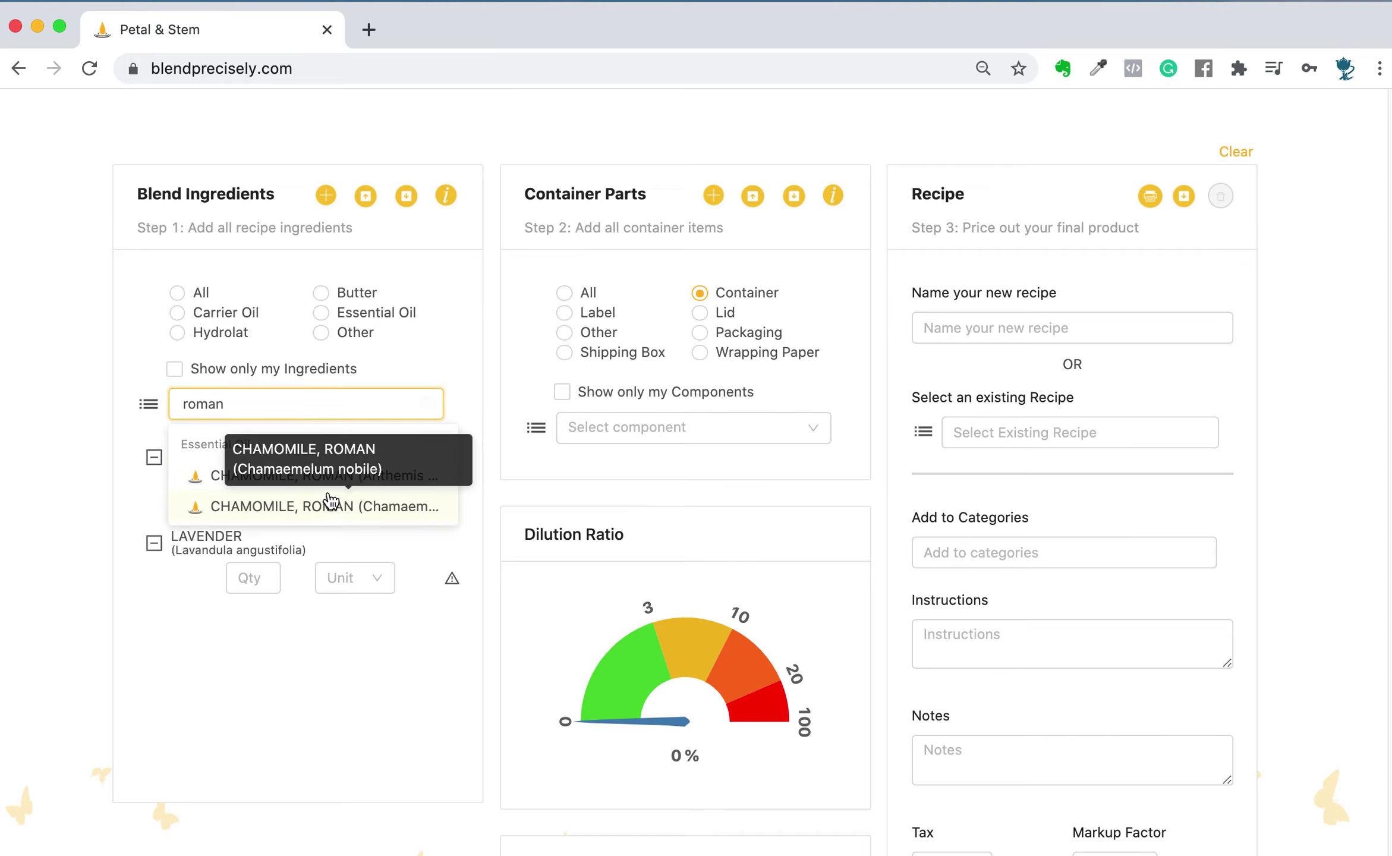
click(331, 502)
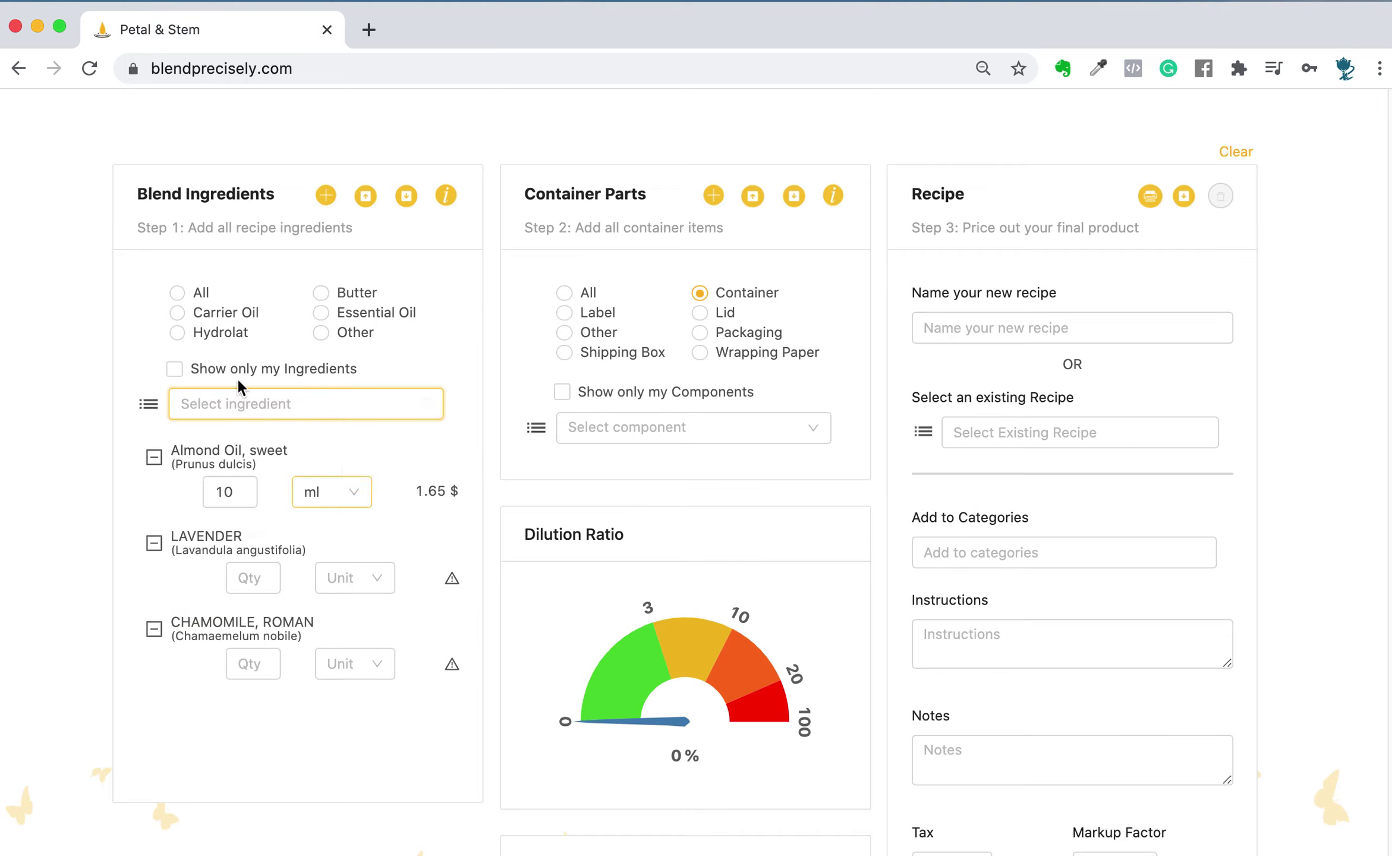
Find "manda" among the essential oils and add MANDARIN, GREEN (Citrus reticulata) to the blend
click(226, 408)
text(manda)
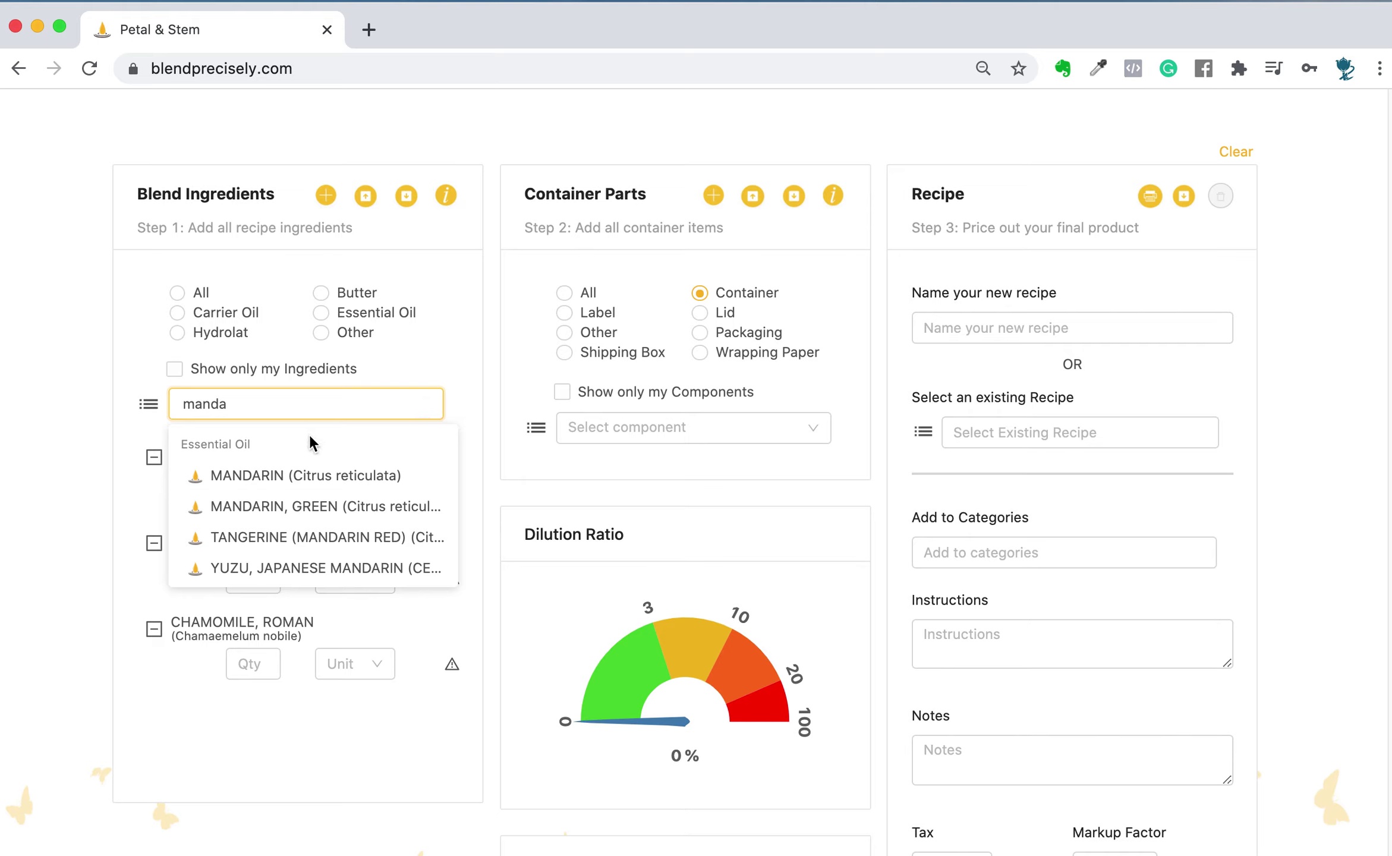
click(304, 507)
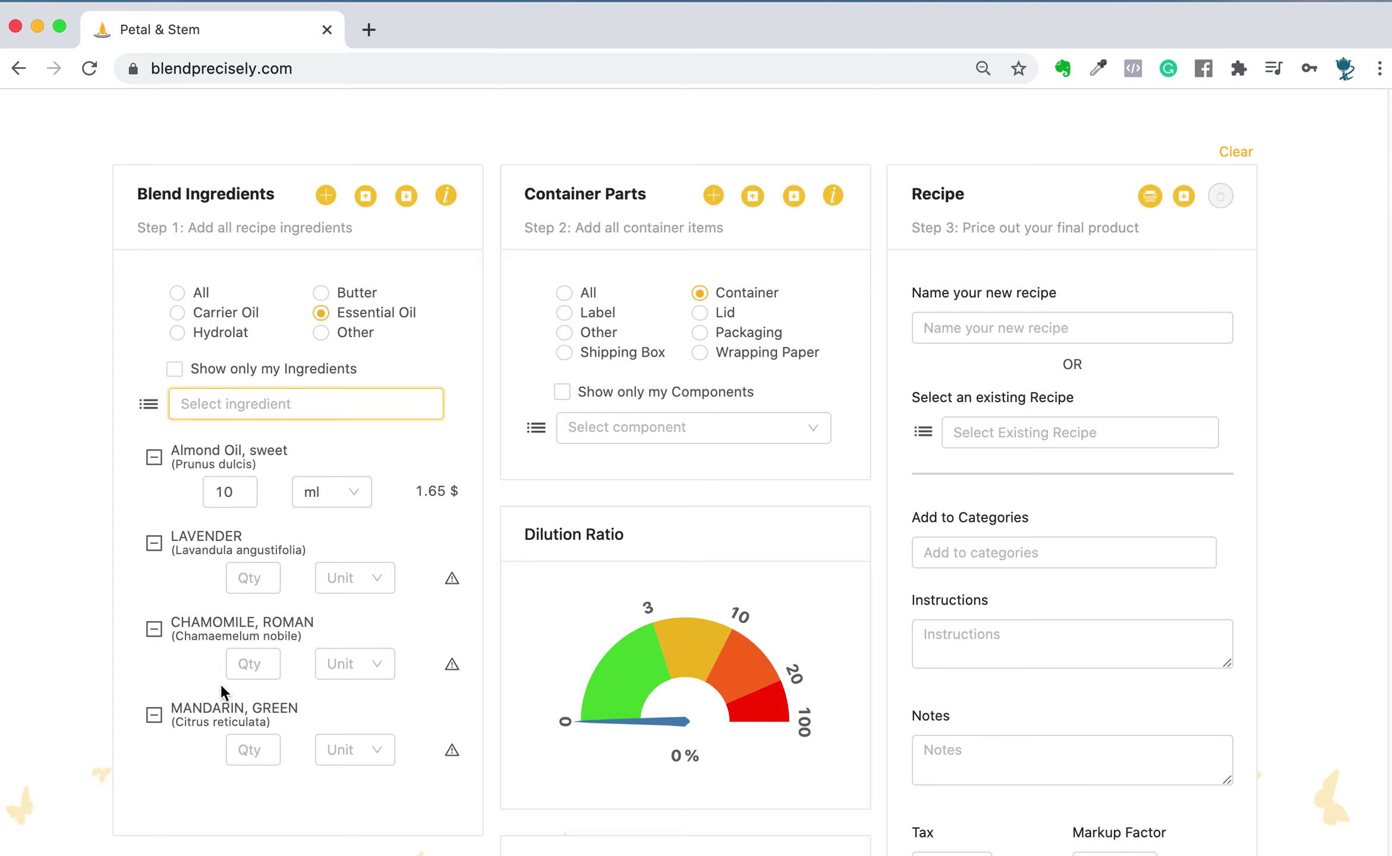
Set the amount of lavender to 4 drops
scroll(220, 681, down, 2)
click(240, 535)
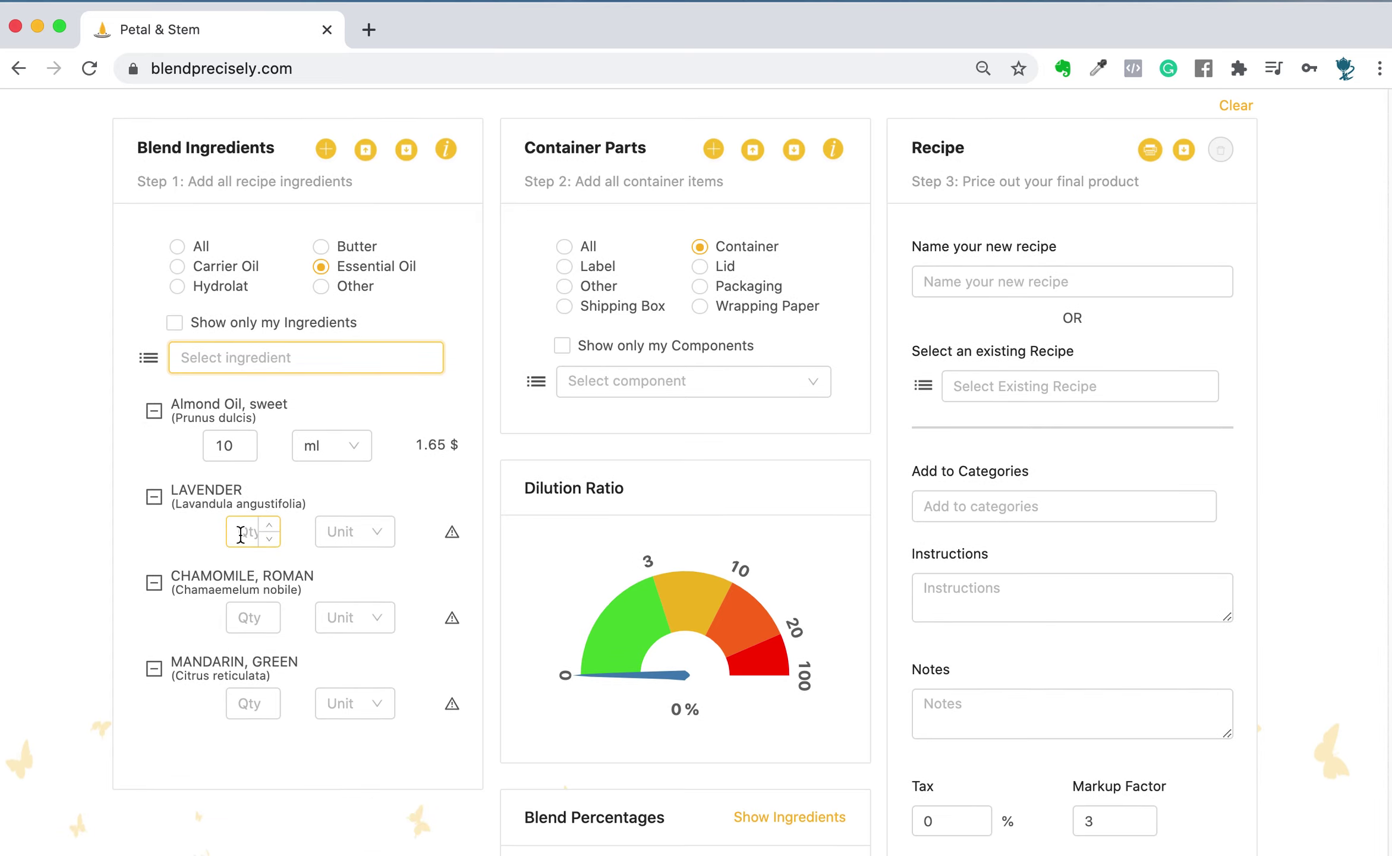
text(4)
click(350, 544)
click(351, 568)
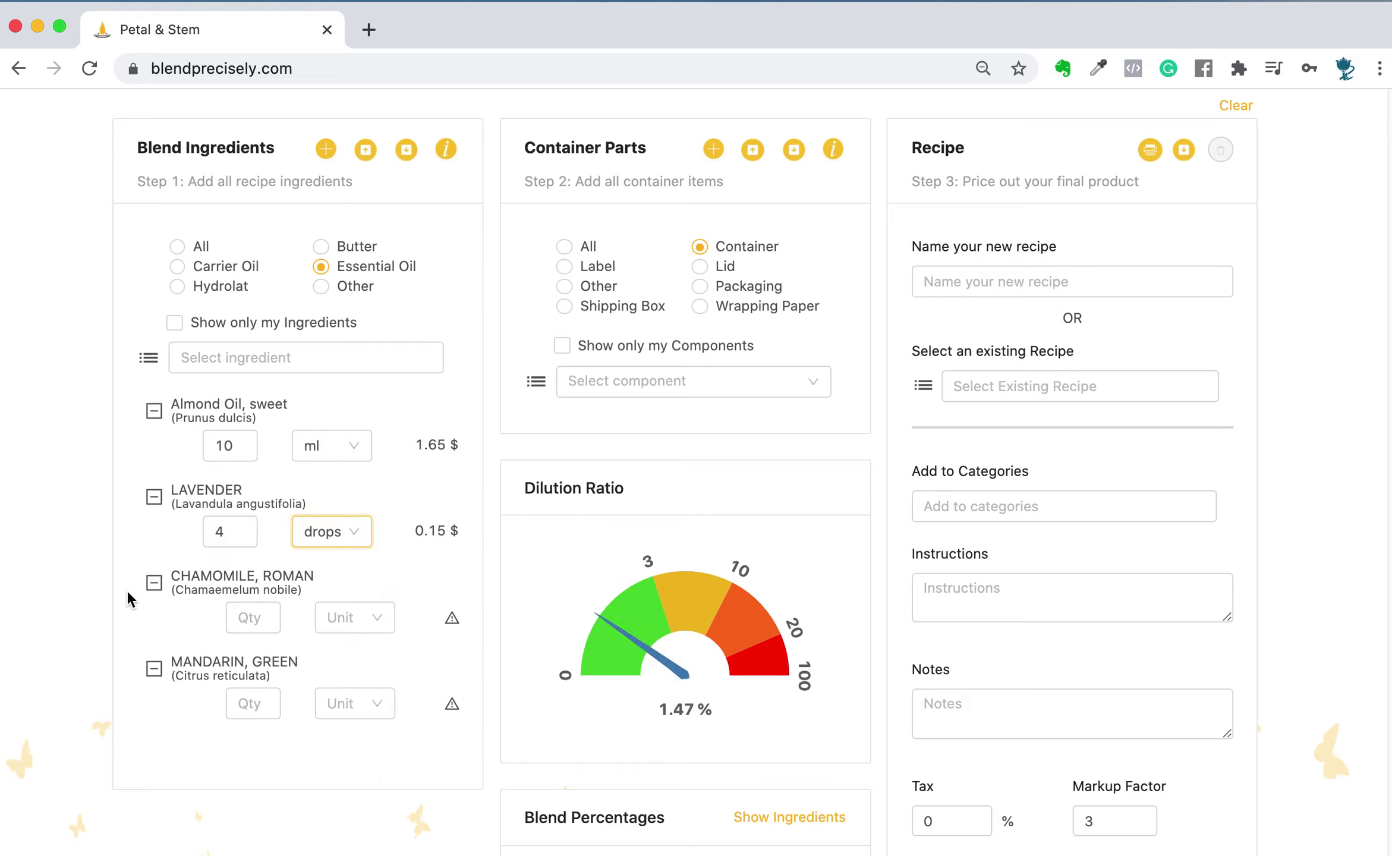
Set the amount of Roman chamomile to 1 with drops as the unit
click(248, 616)
text(1)
click(345, 624)
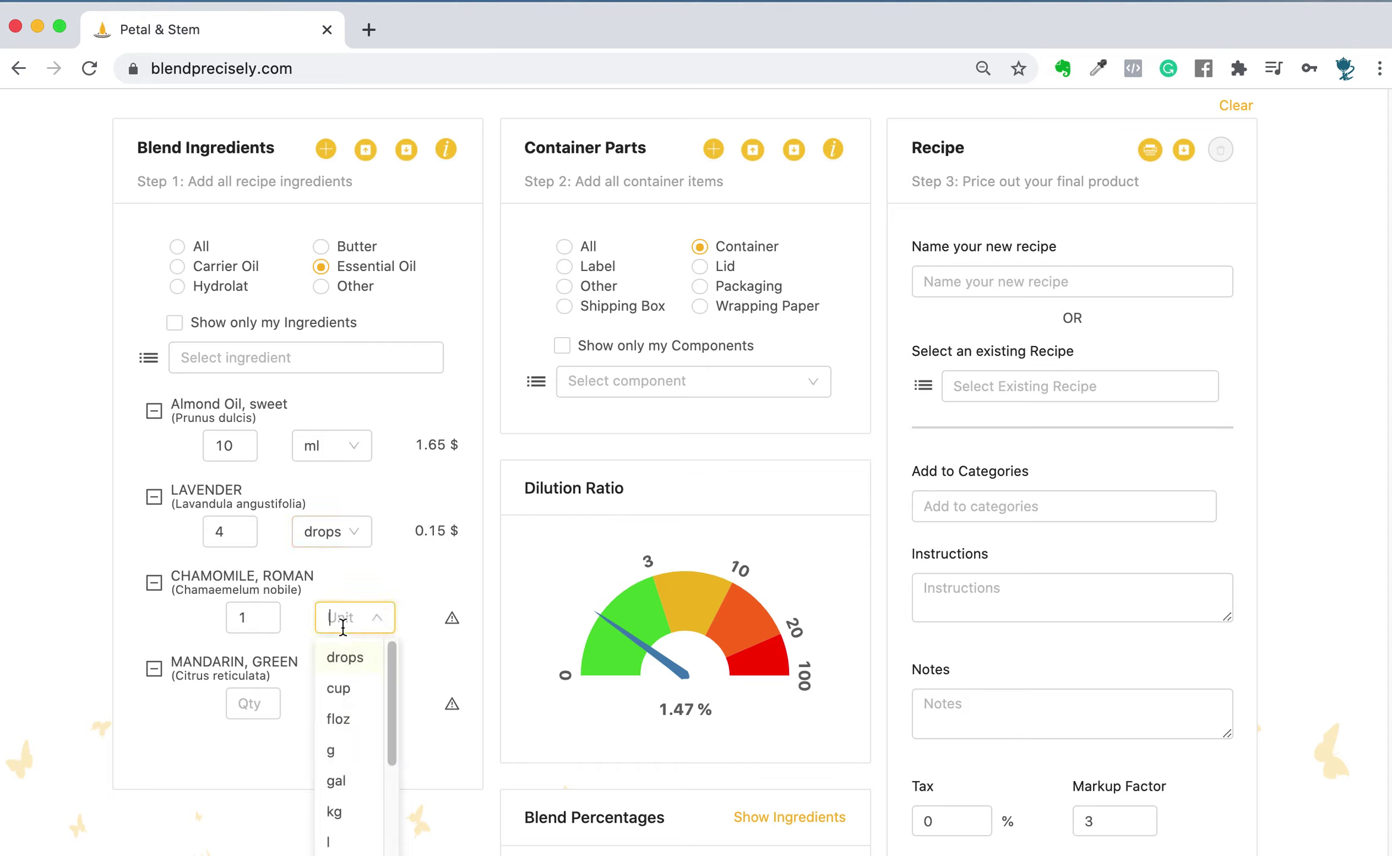
click(351, 661)
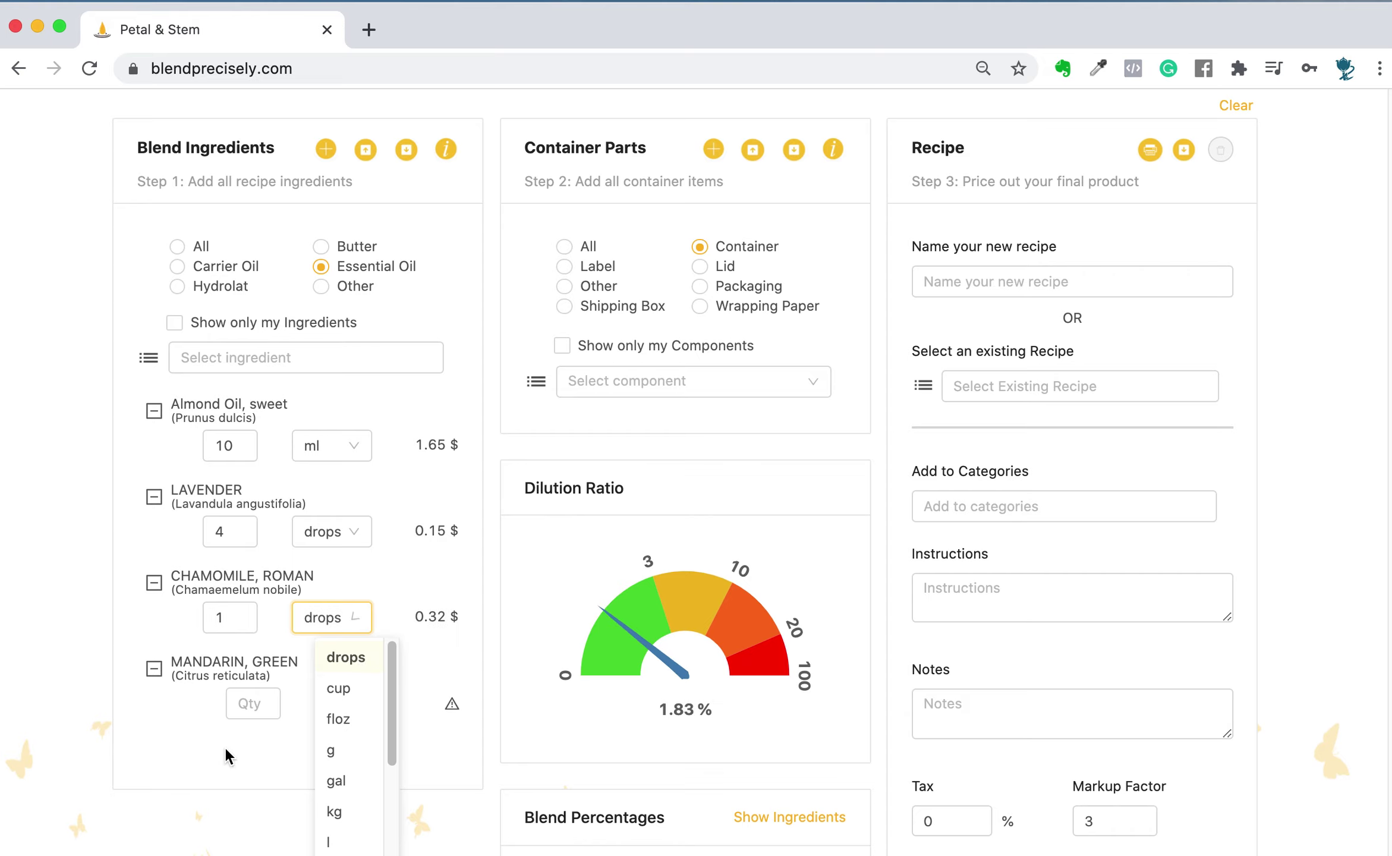
Set the green mandarin amount to 1 in drops, and remove that oil from the blend ingredients again
click(237, 707)
text(1)
click(348, 707)
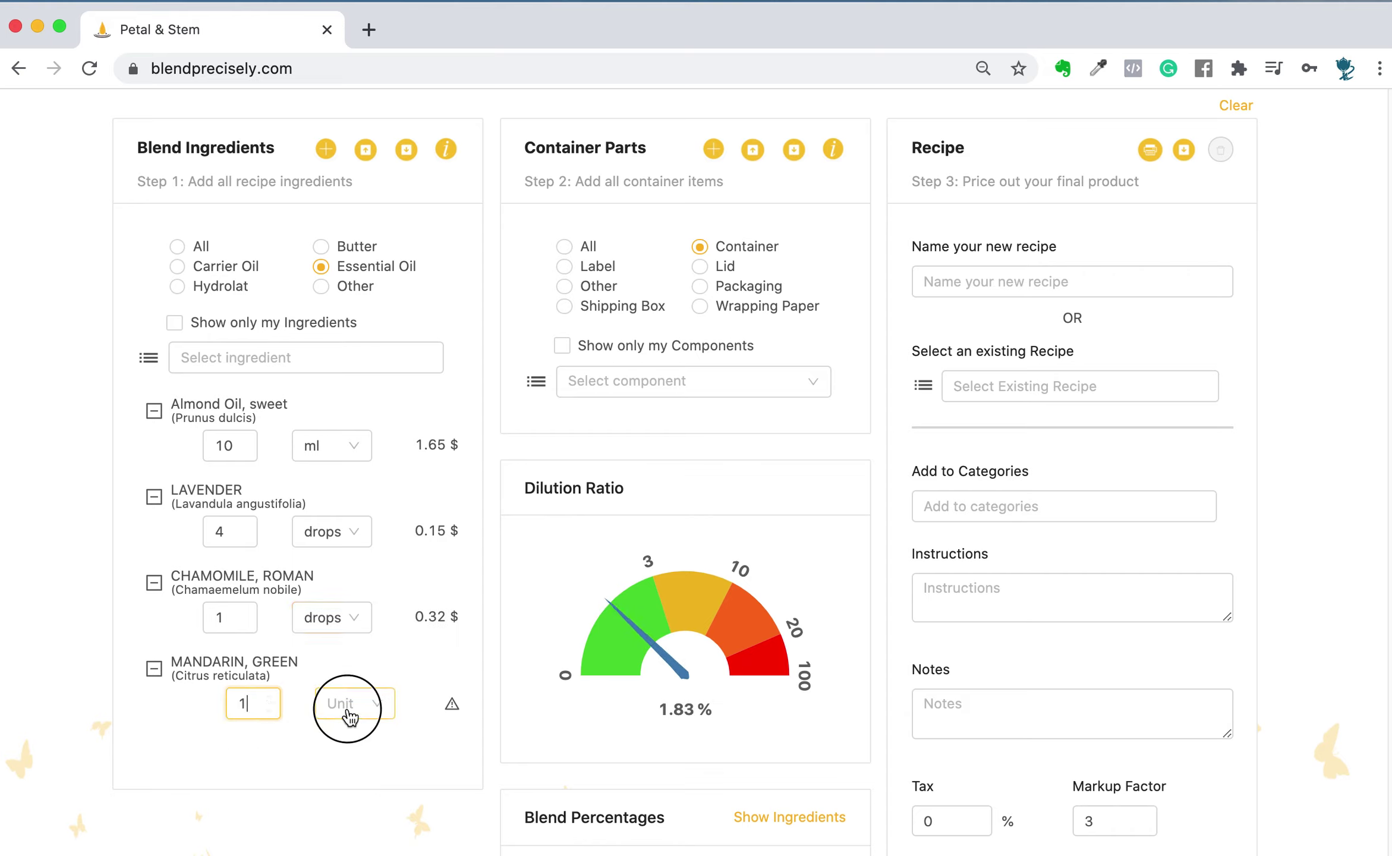
click(351, 743)
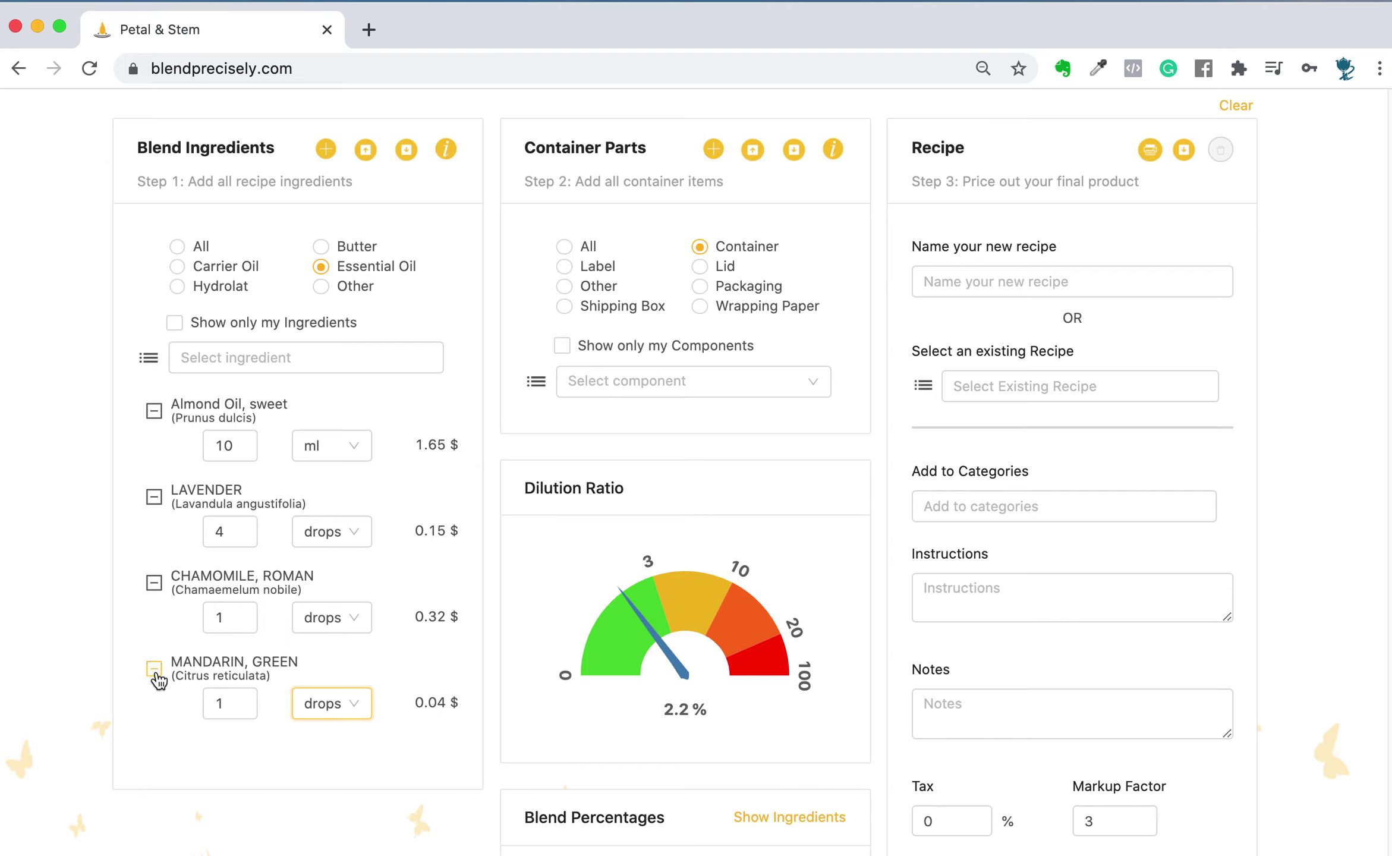
mouse_move(266, 679)
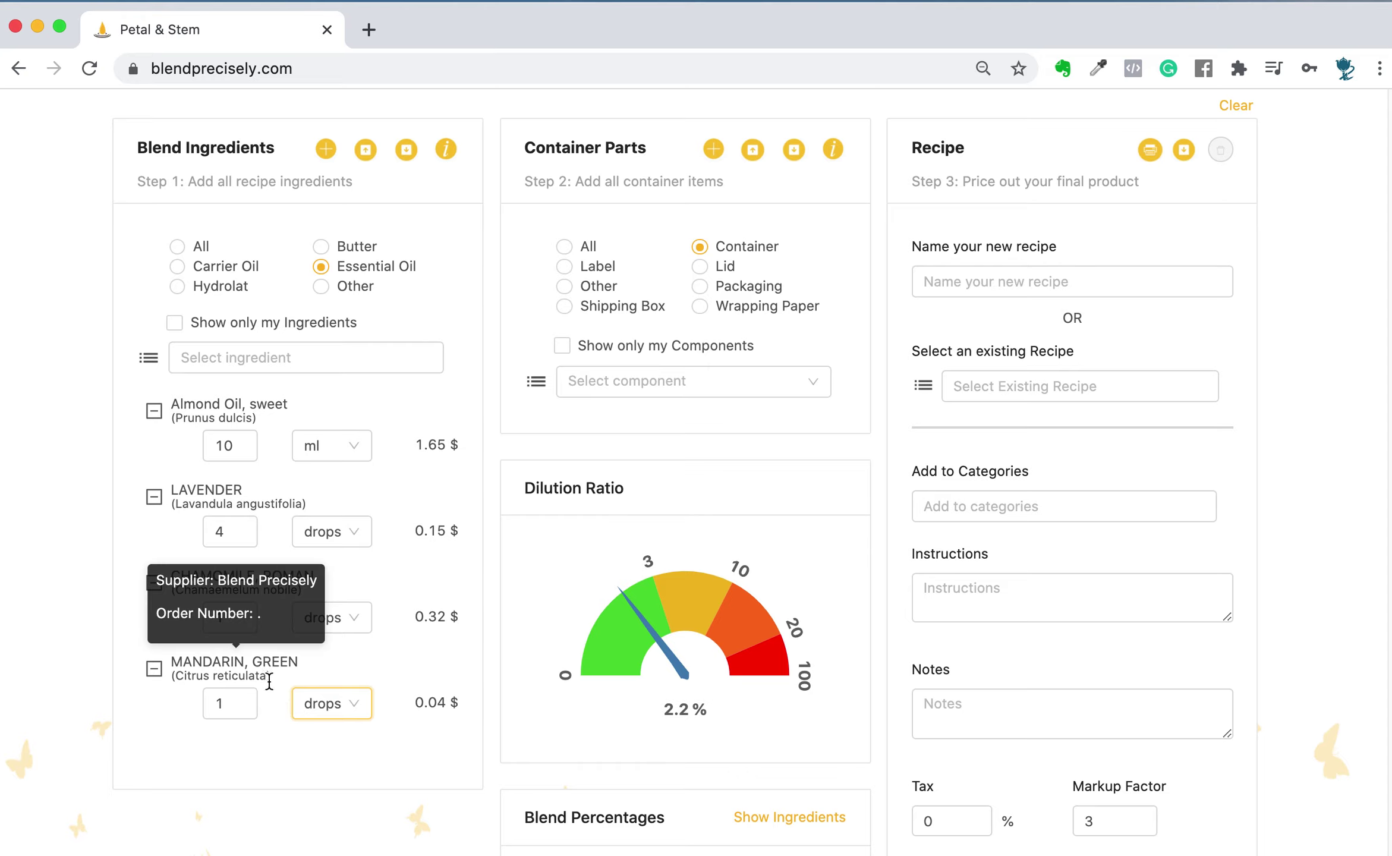
click(154, 670)
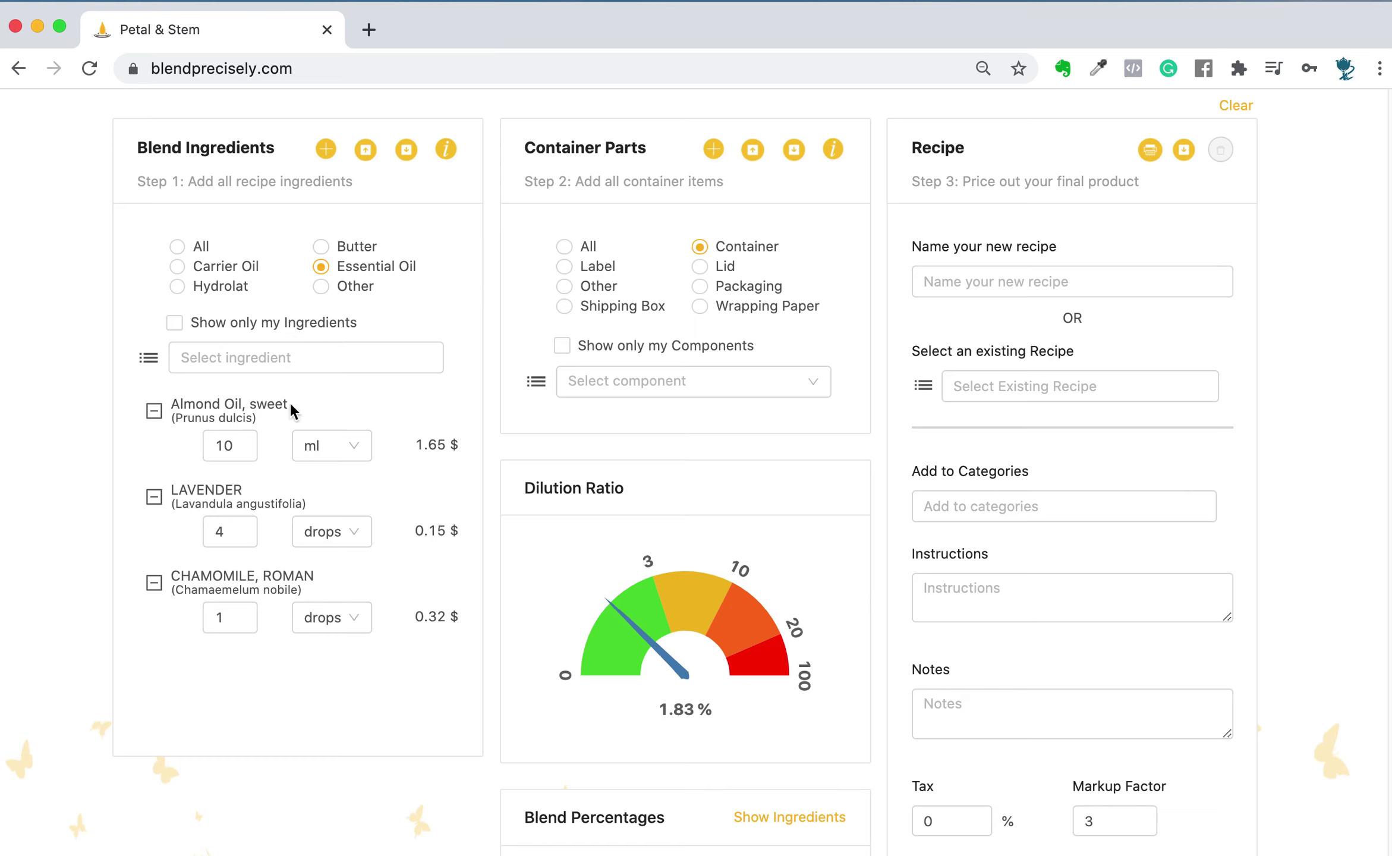
Find "lemon" among the essential oils and add LEMON (Citrus limon) to the blend
click(259, 360)
text(lemon)
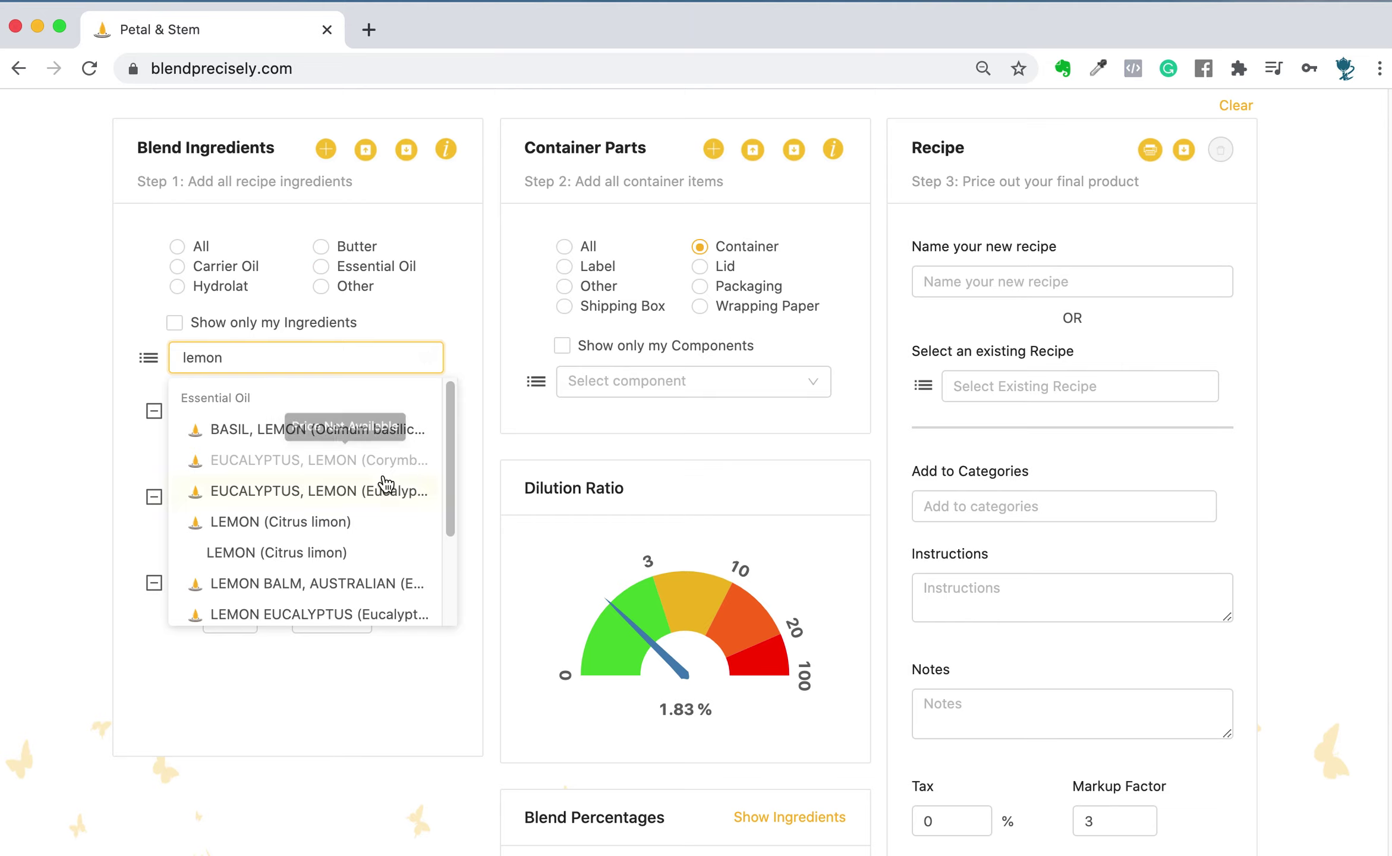
click(281, 522)
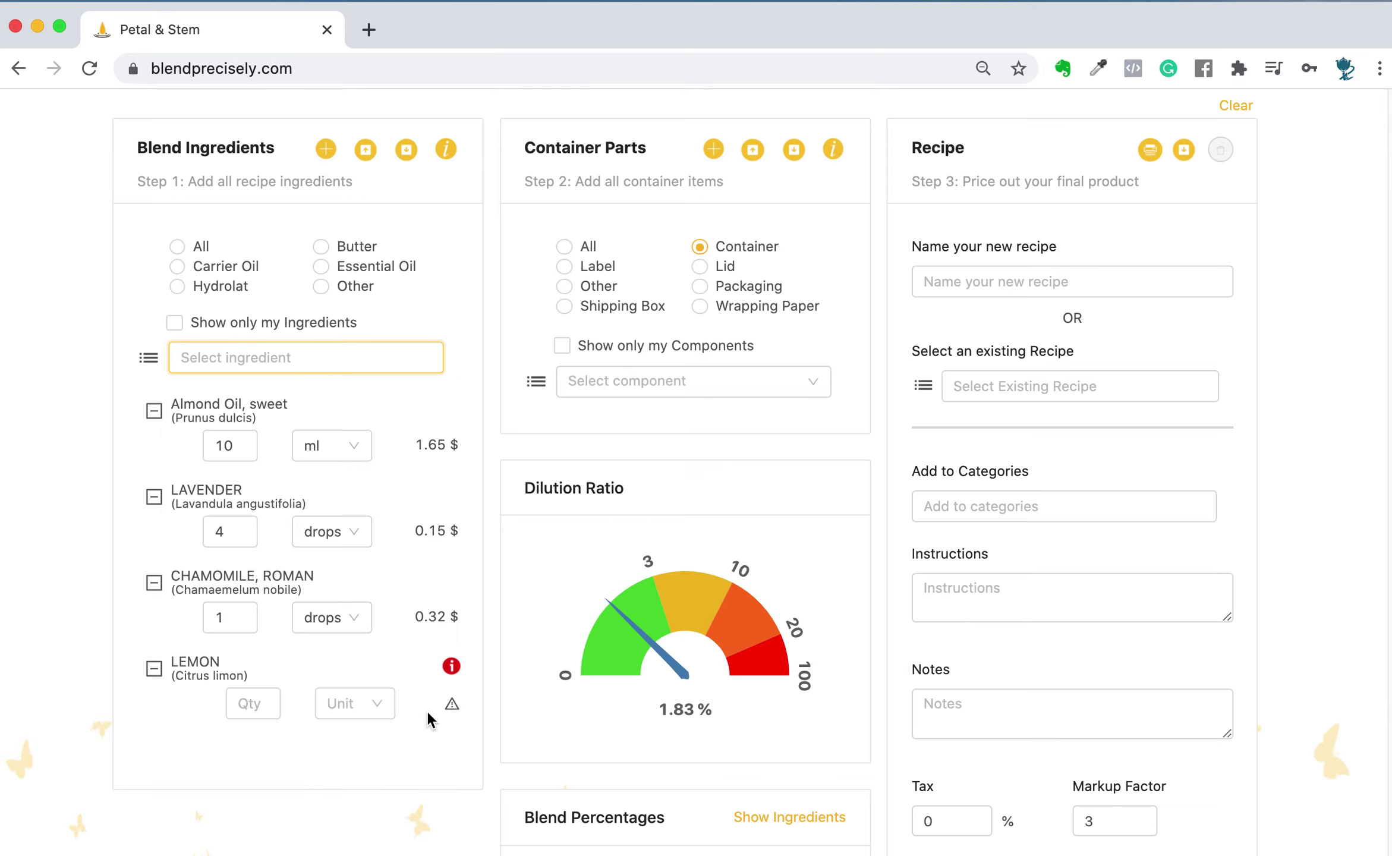
Set the amount of lemon oil to 10 drops
click(237, 703)
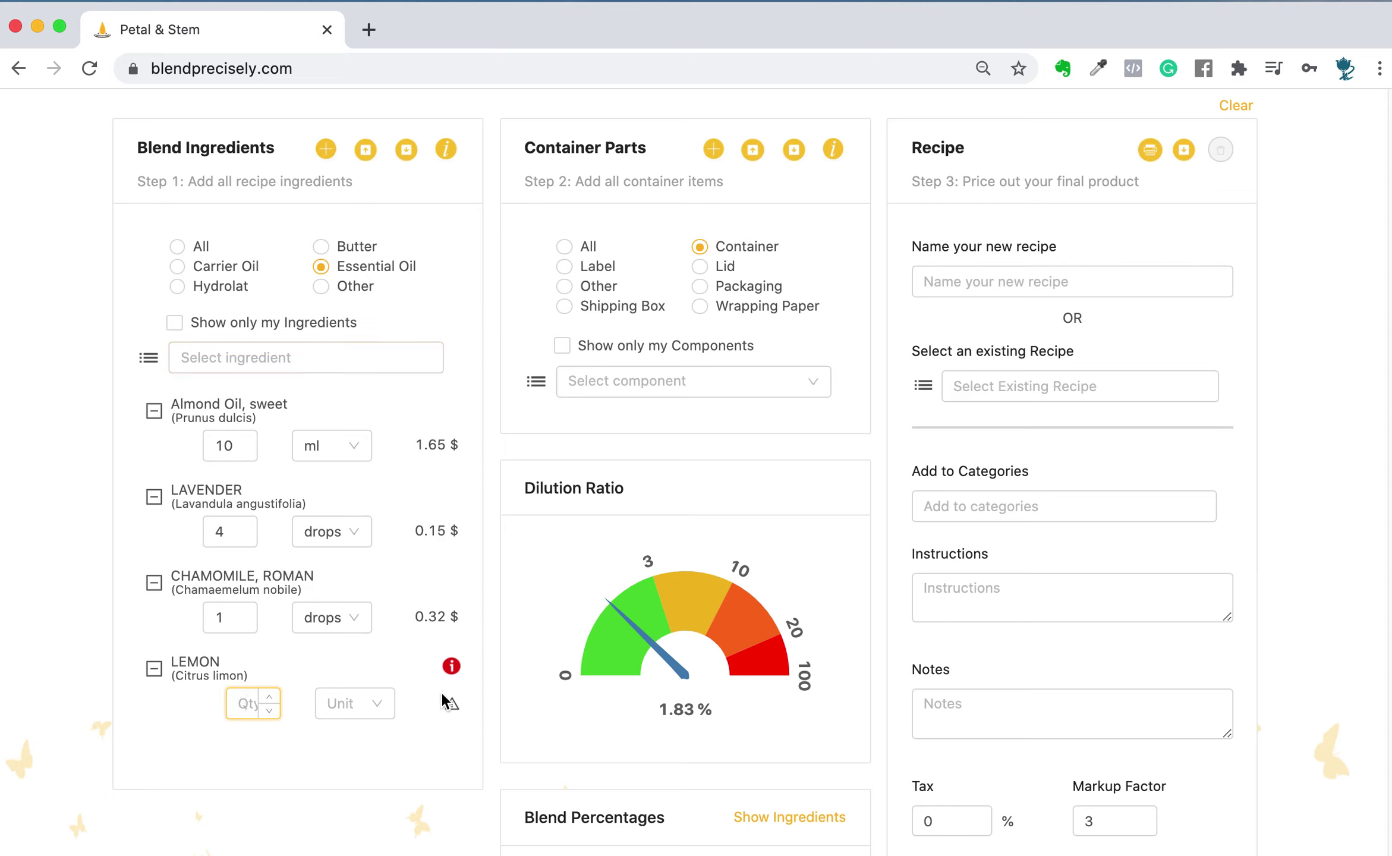
mouse_move(448, 667)
text(10)
click(351, 706)
click(350, 742)
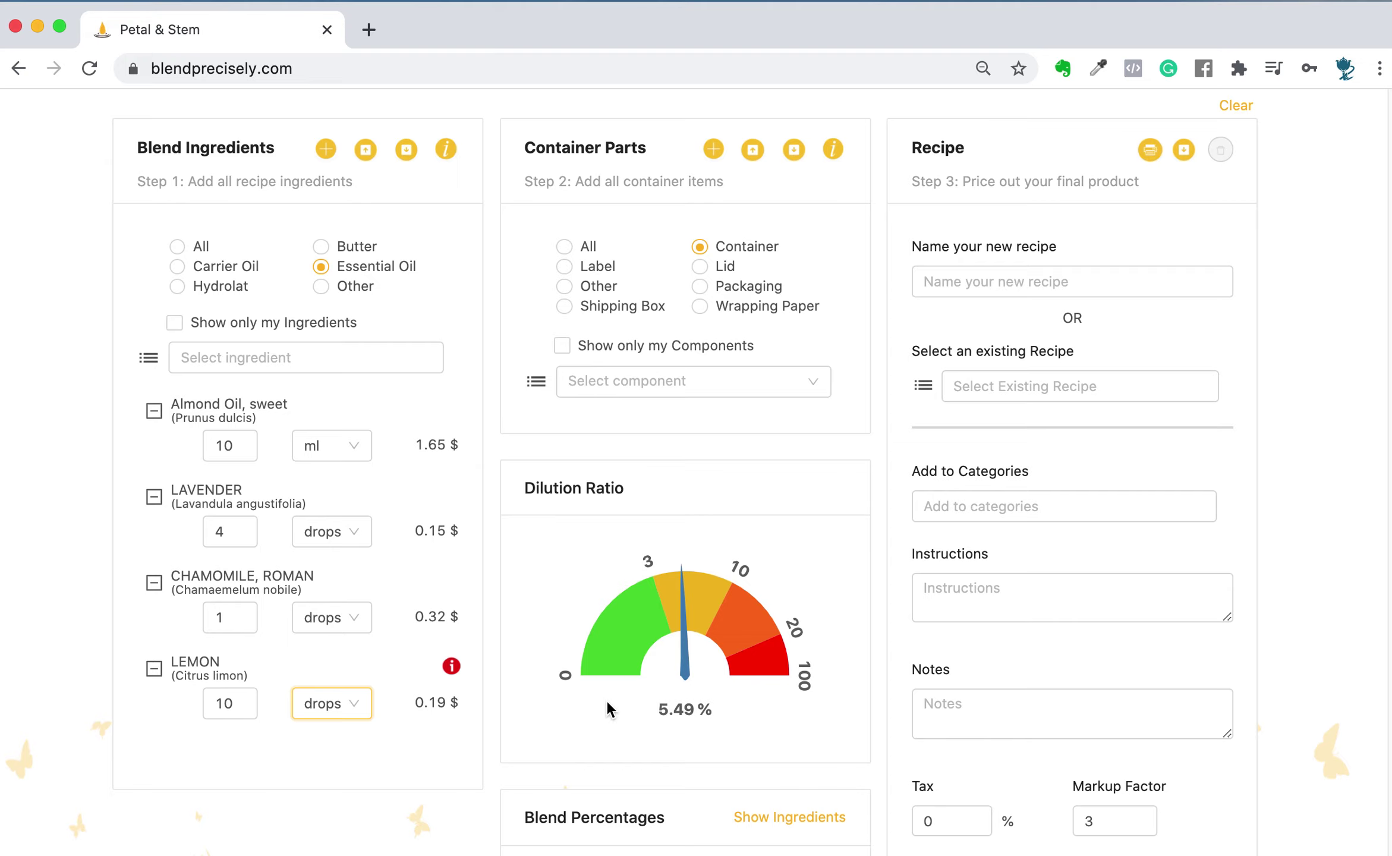
Show the ingredient weights behind the blend percentages, highlight lemon's percentage, and close the list
scroll(680, 726, down, 6)
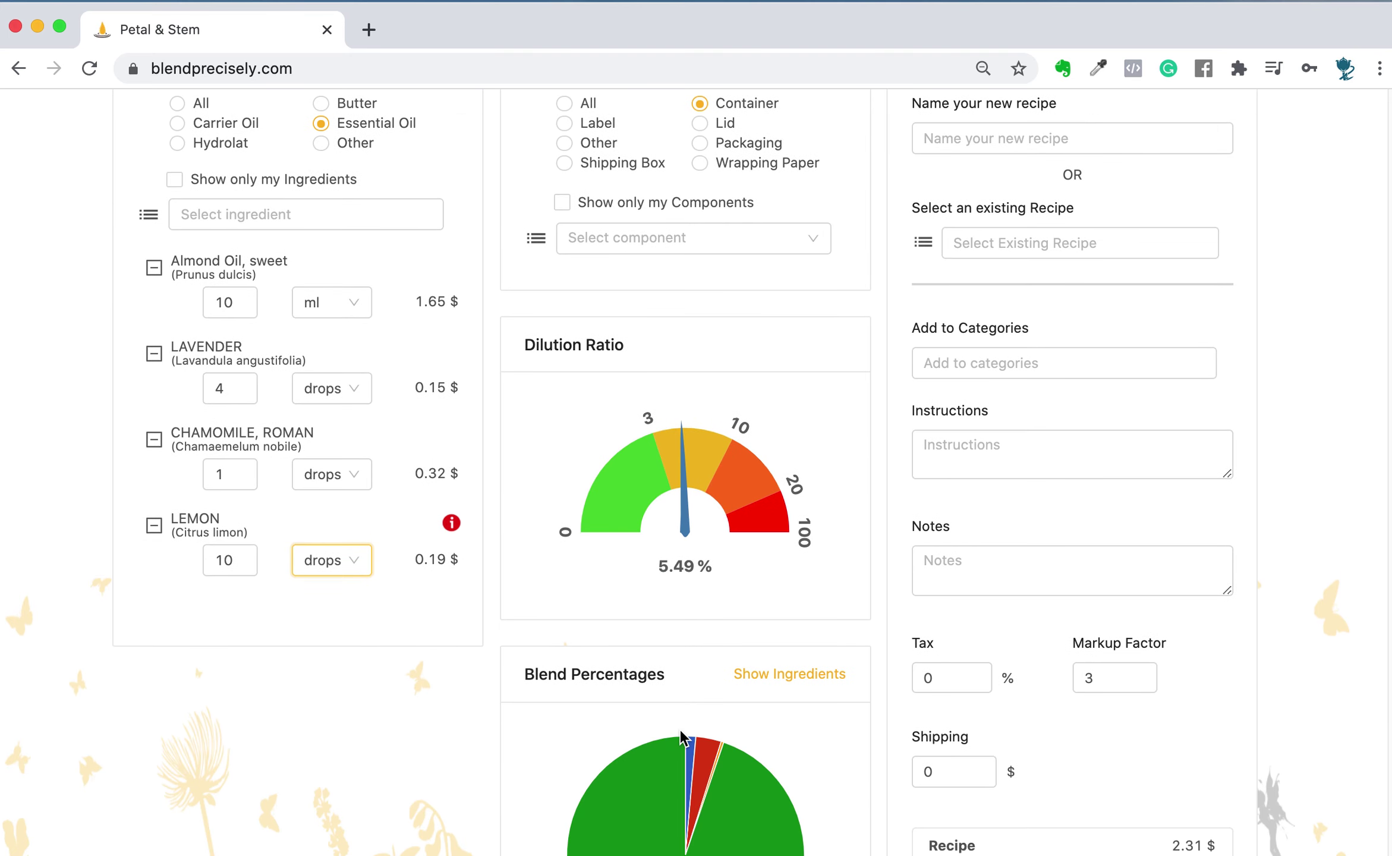
scroll(675, 721, down, 2)
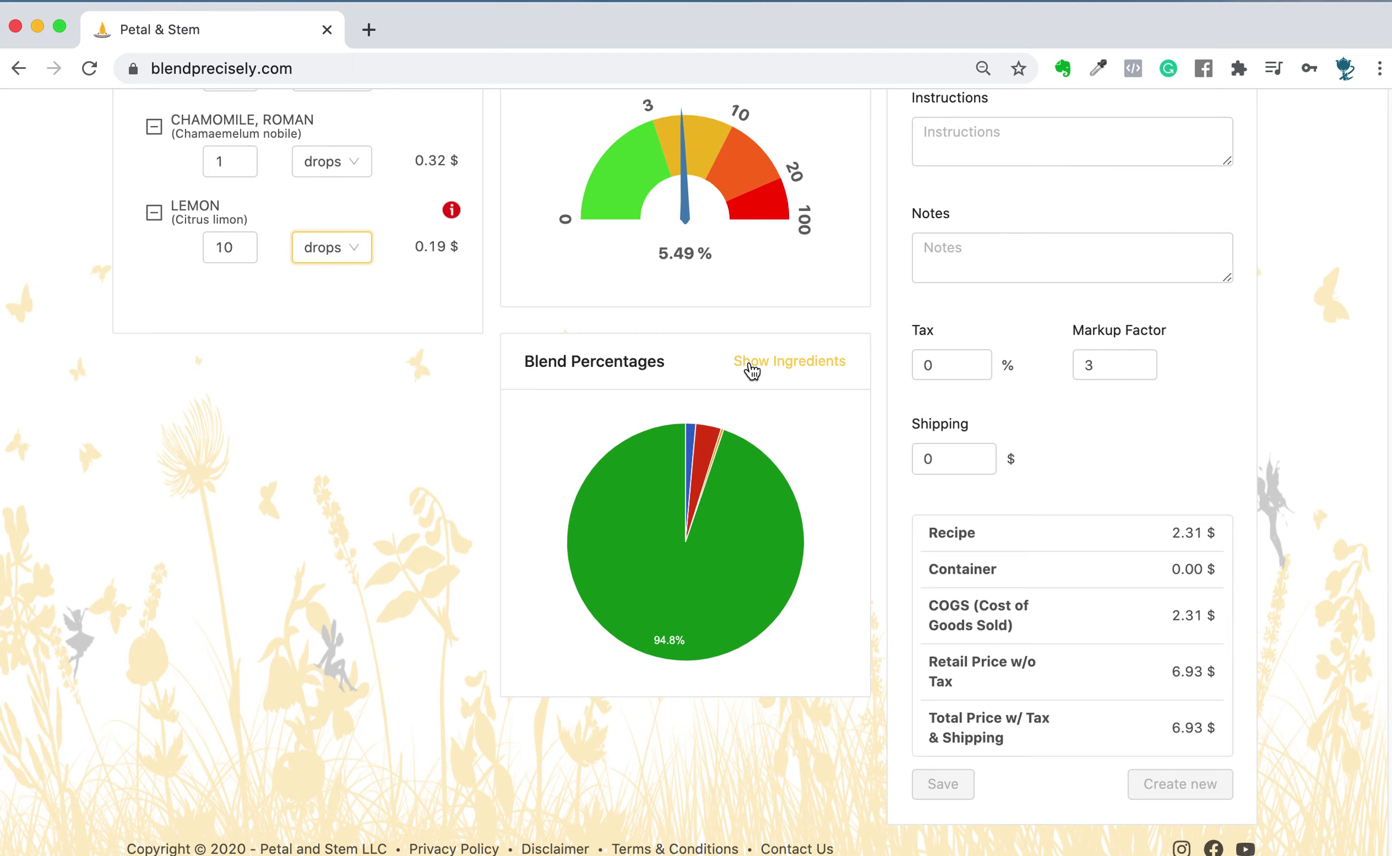
click(778, 366)
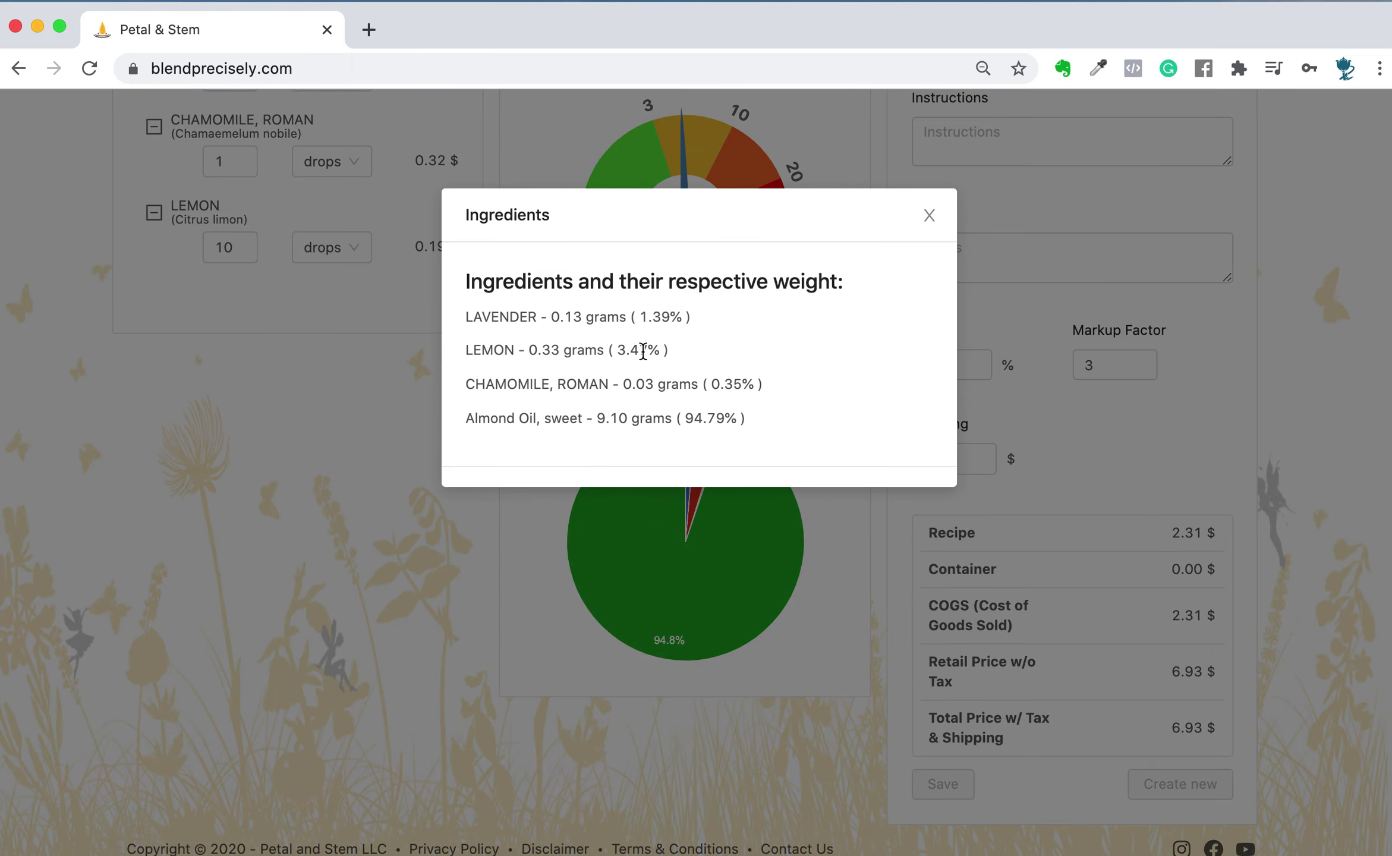
drag(670, 351, 609, 350)
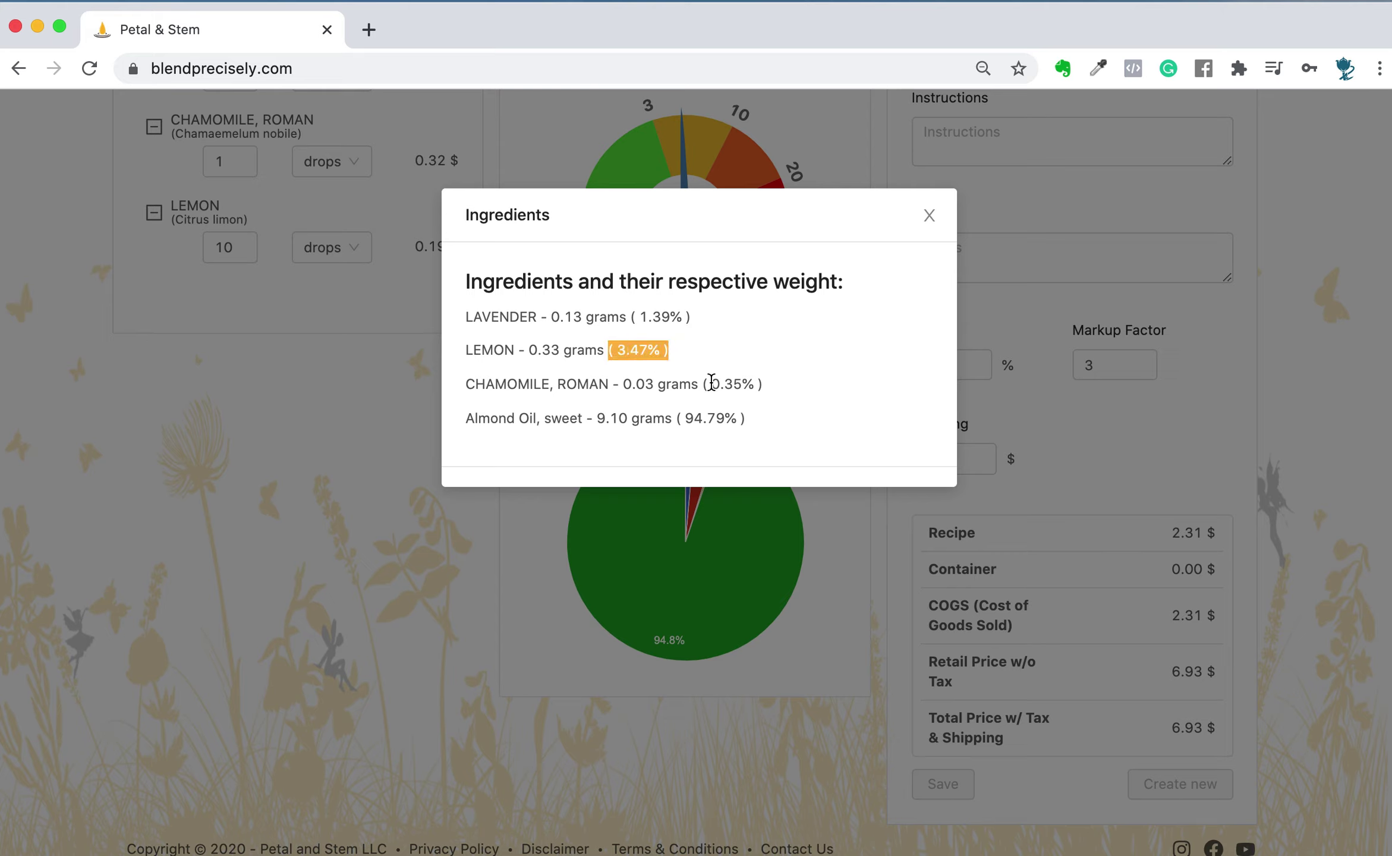
click(927, 215)
Reduce the amount of lemon oil in the blend to 4 drops
mouse_move(457, 211)
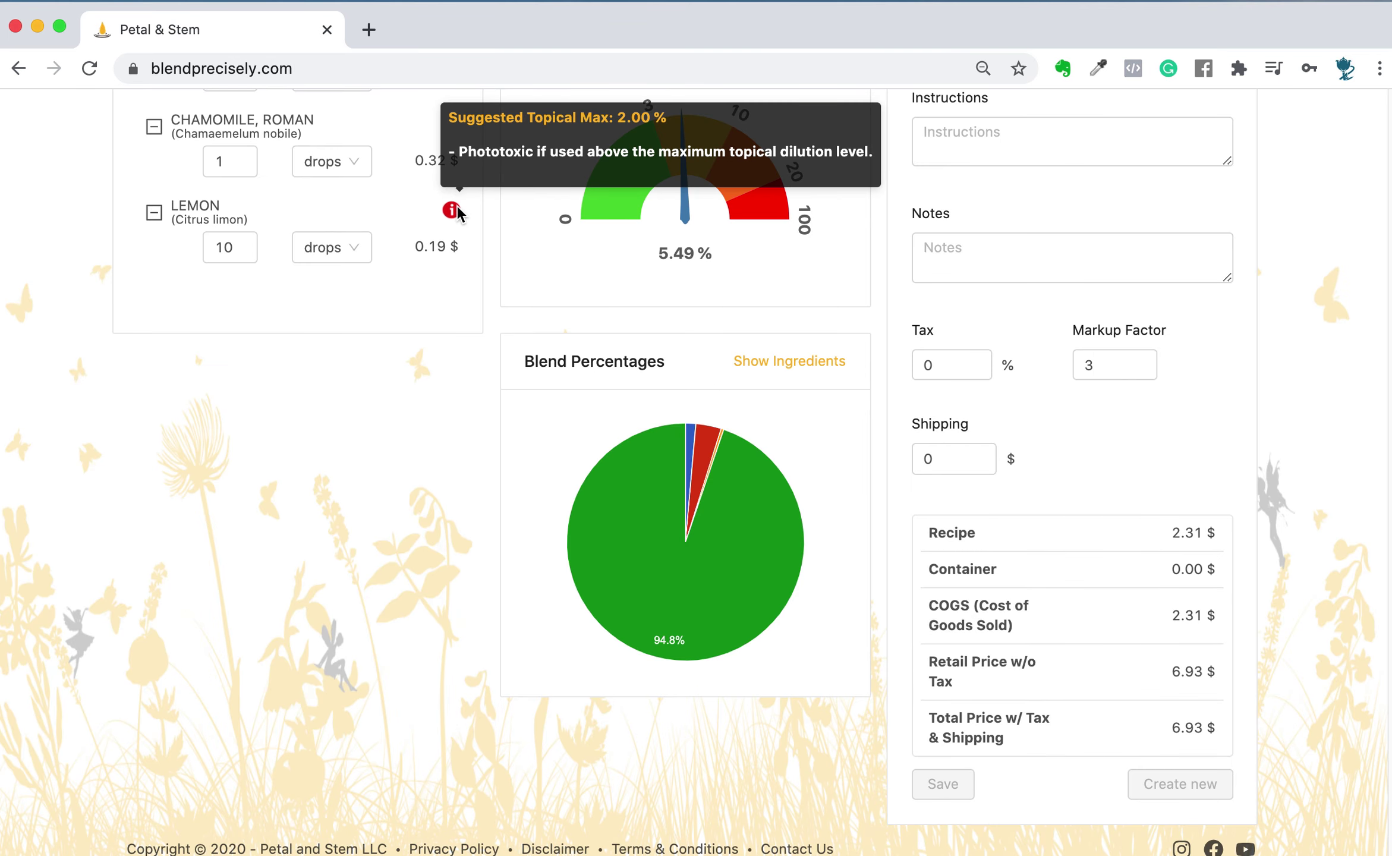
scroll(223, 385, up, 1)
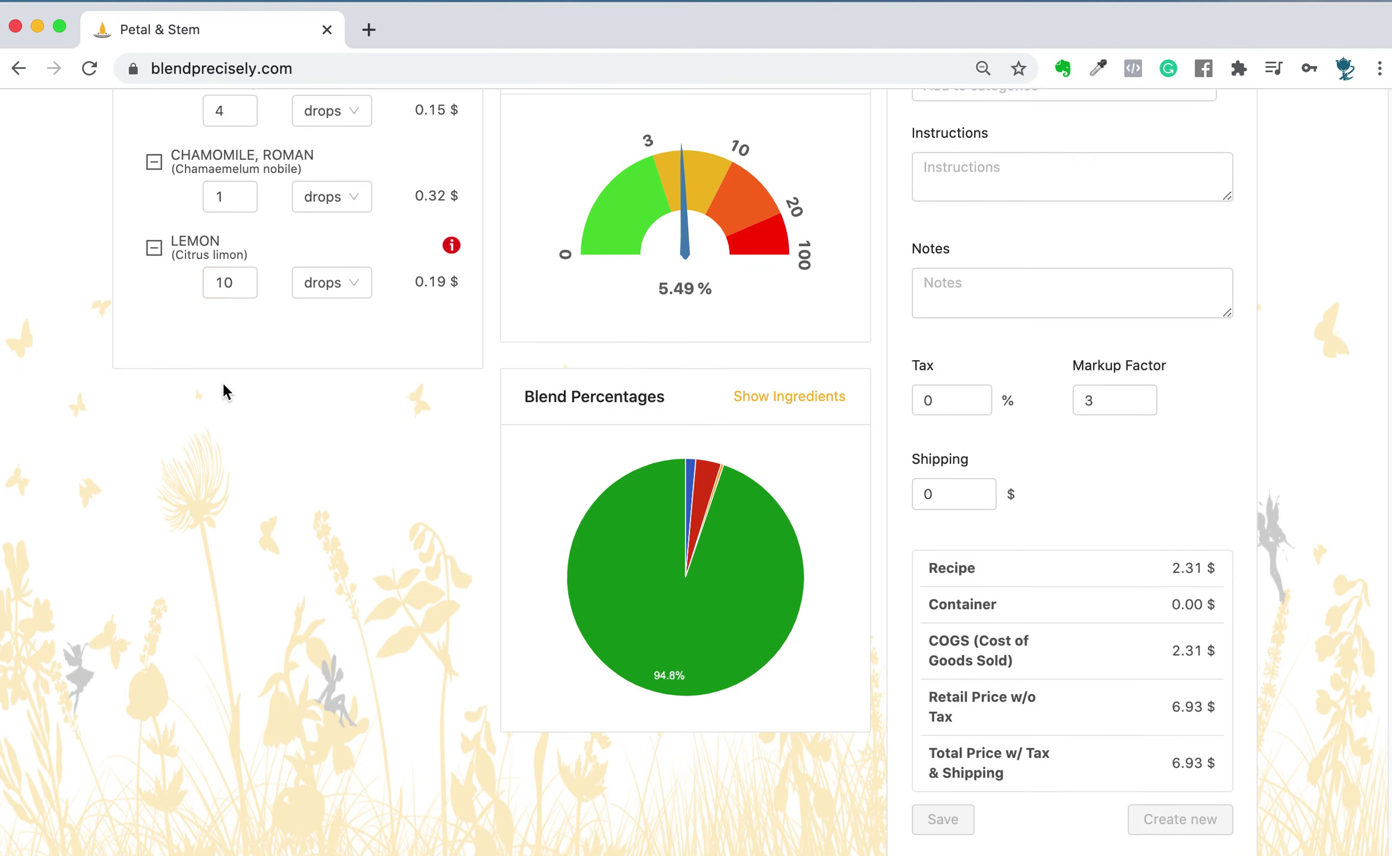
scroll(225, 392, up, 3)
click(215, 381)
drag(215, 381, 264, 383)
text(4)
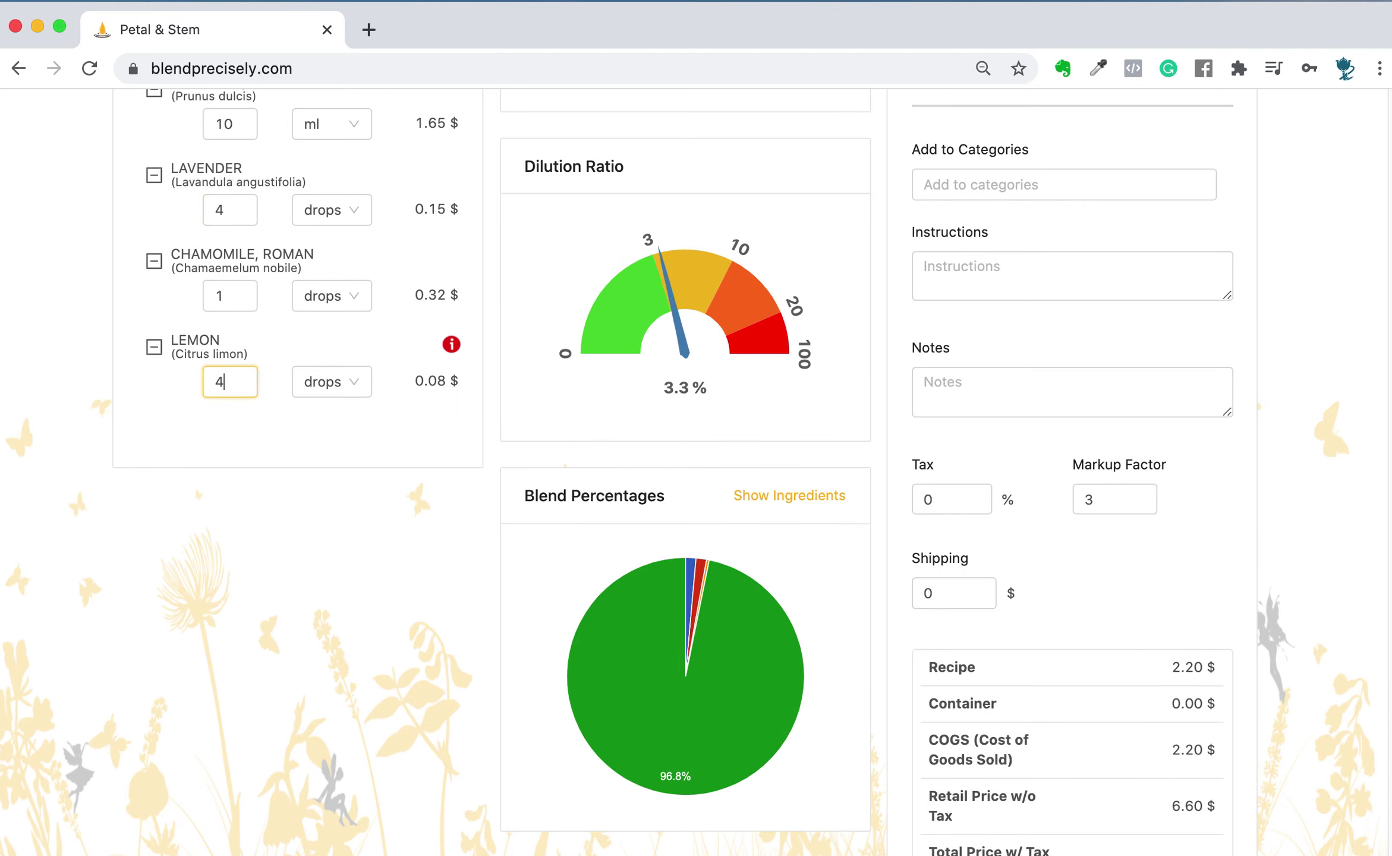
click(266, 491)
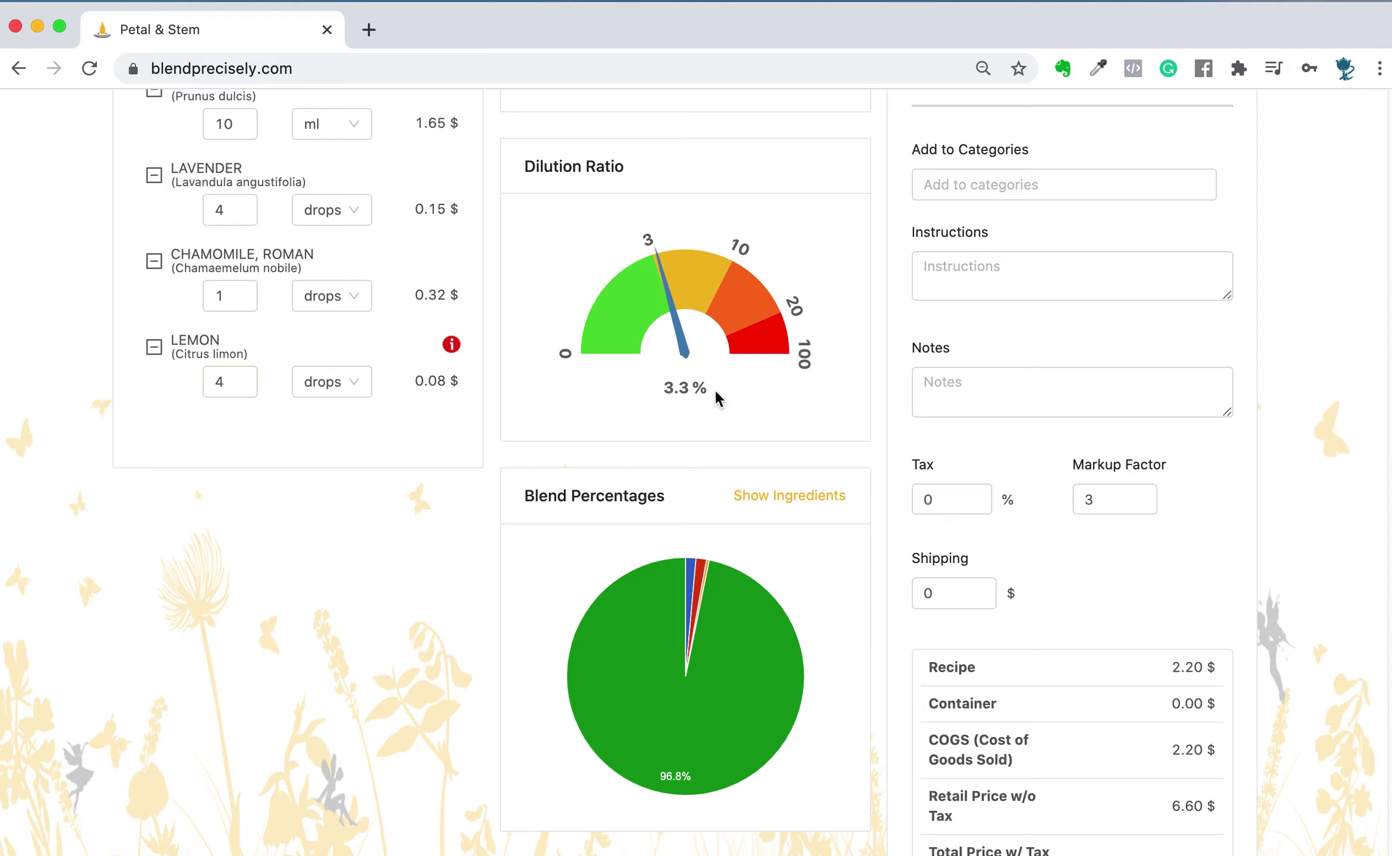
Recheck lemon's percentage in the blend's list of ingredient weights, and close the list again
click(799, 494)
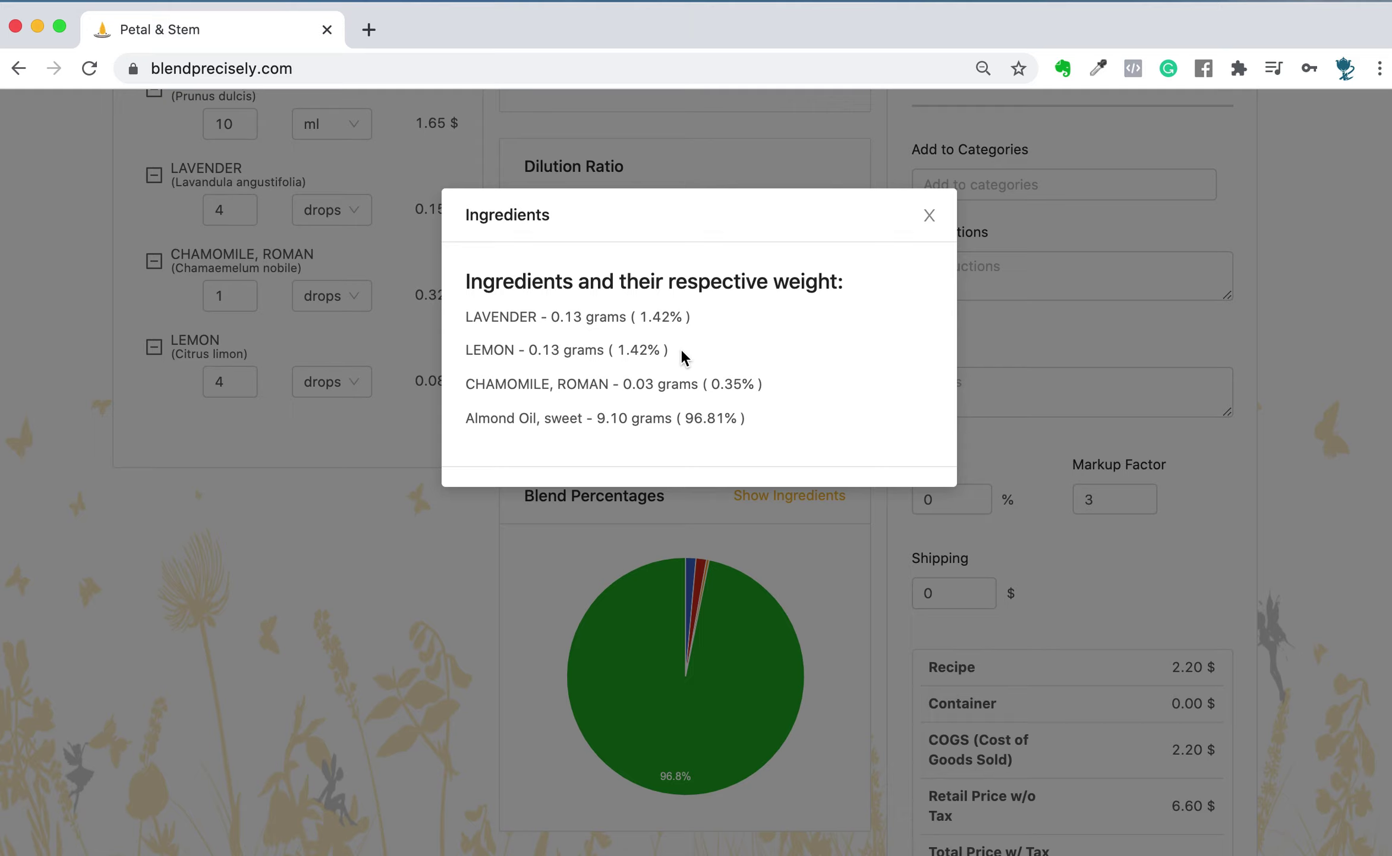
drag(675, 356, 609, 351)
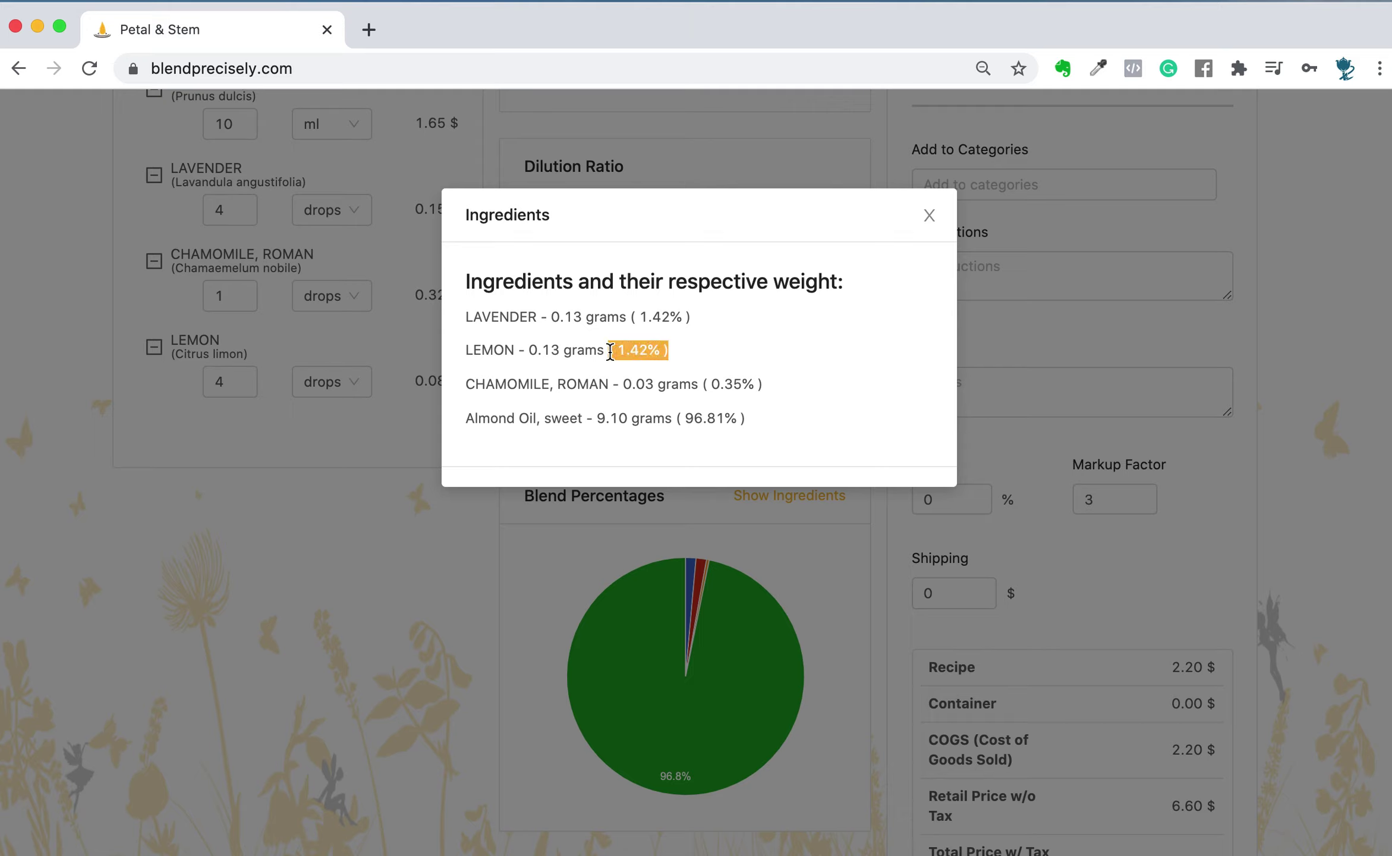
click(928, 216)
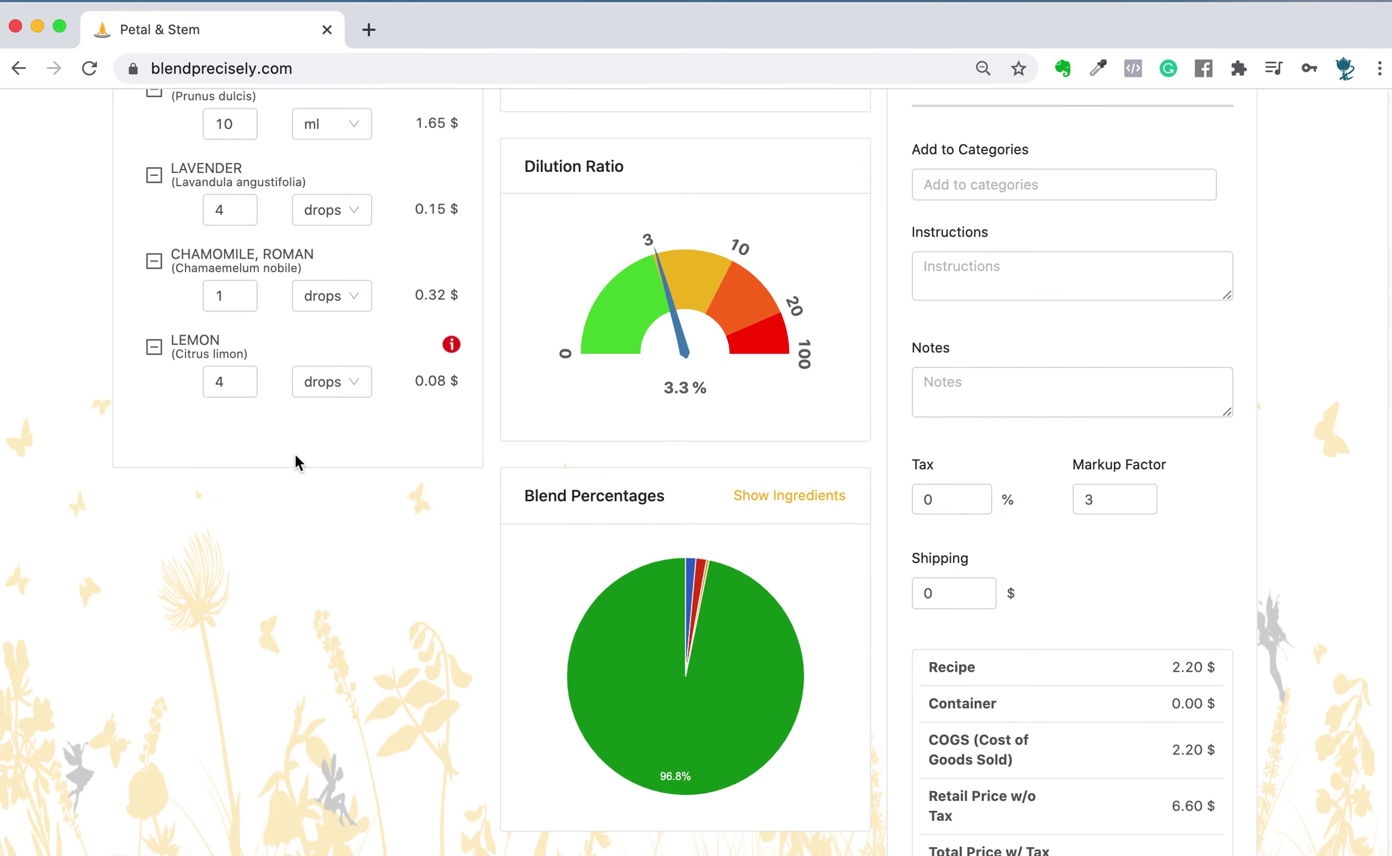
Reduce the amount of lavender oil in the blend to 2 drops
scroll(295, 457, up, 2)
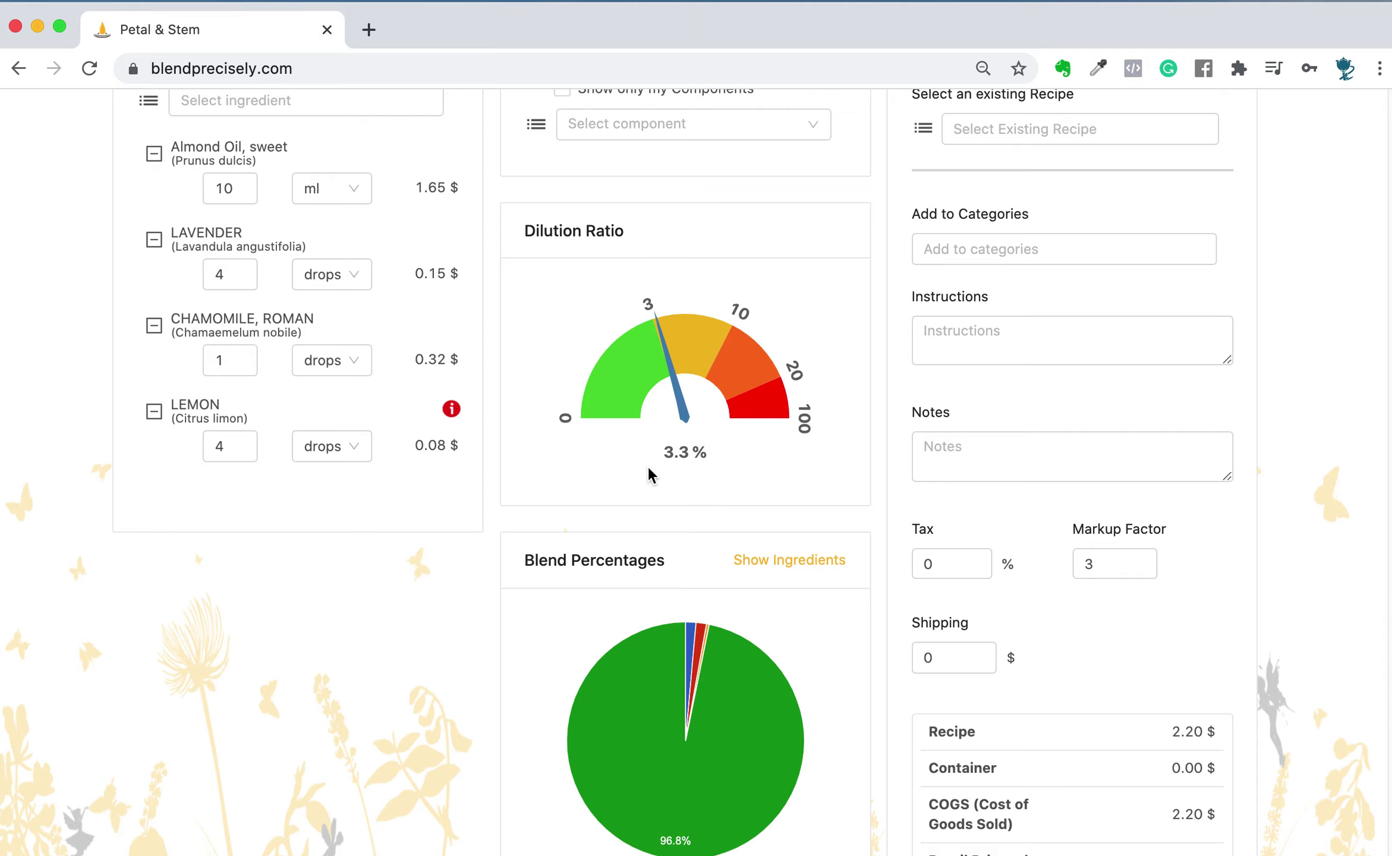
scroll(490, 542, up, 3)
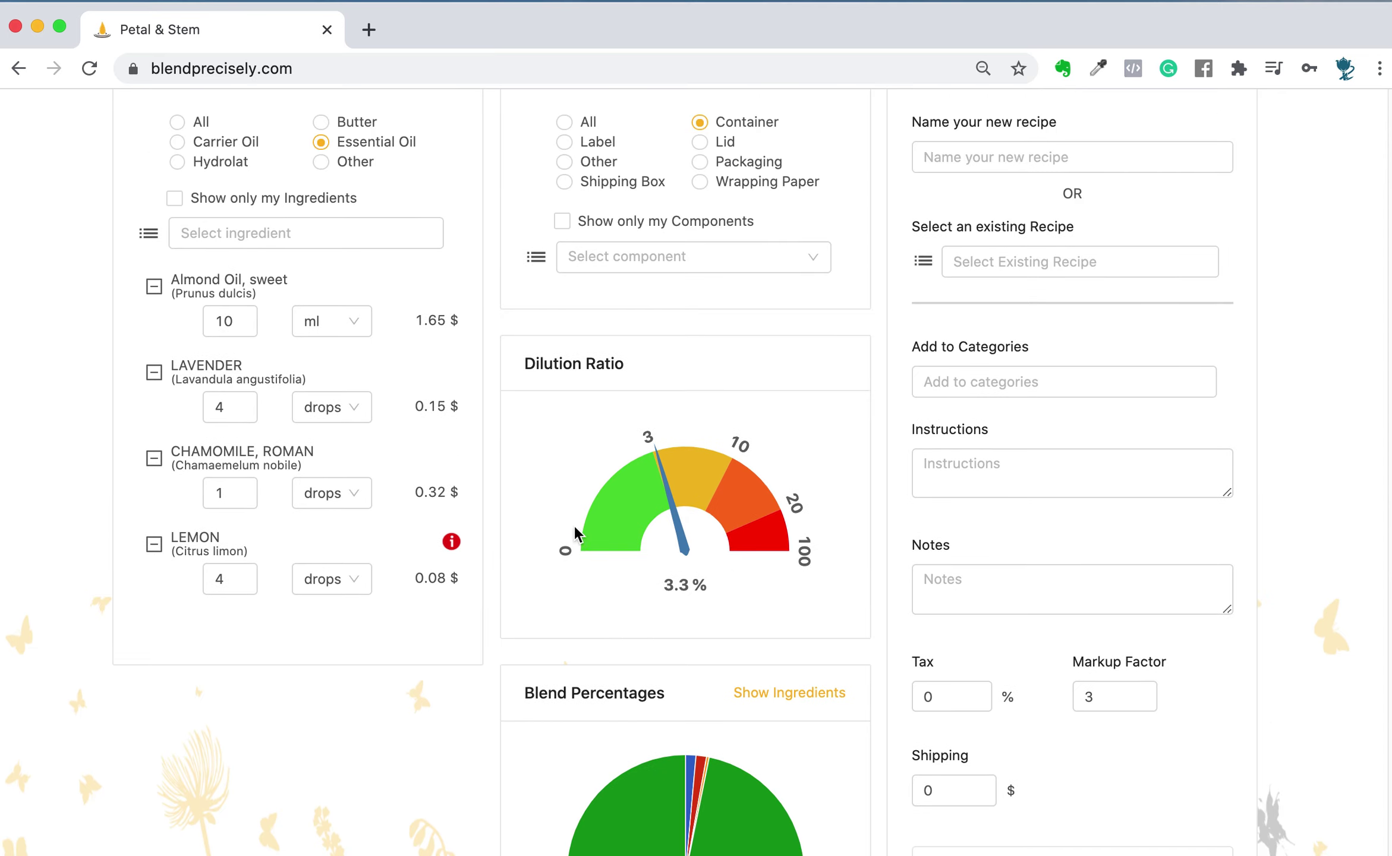
click(217, 411)
key(BackSpace)
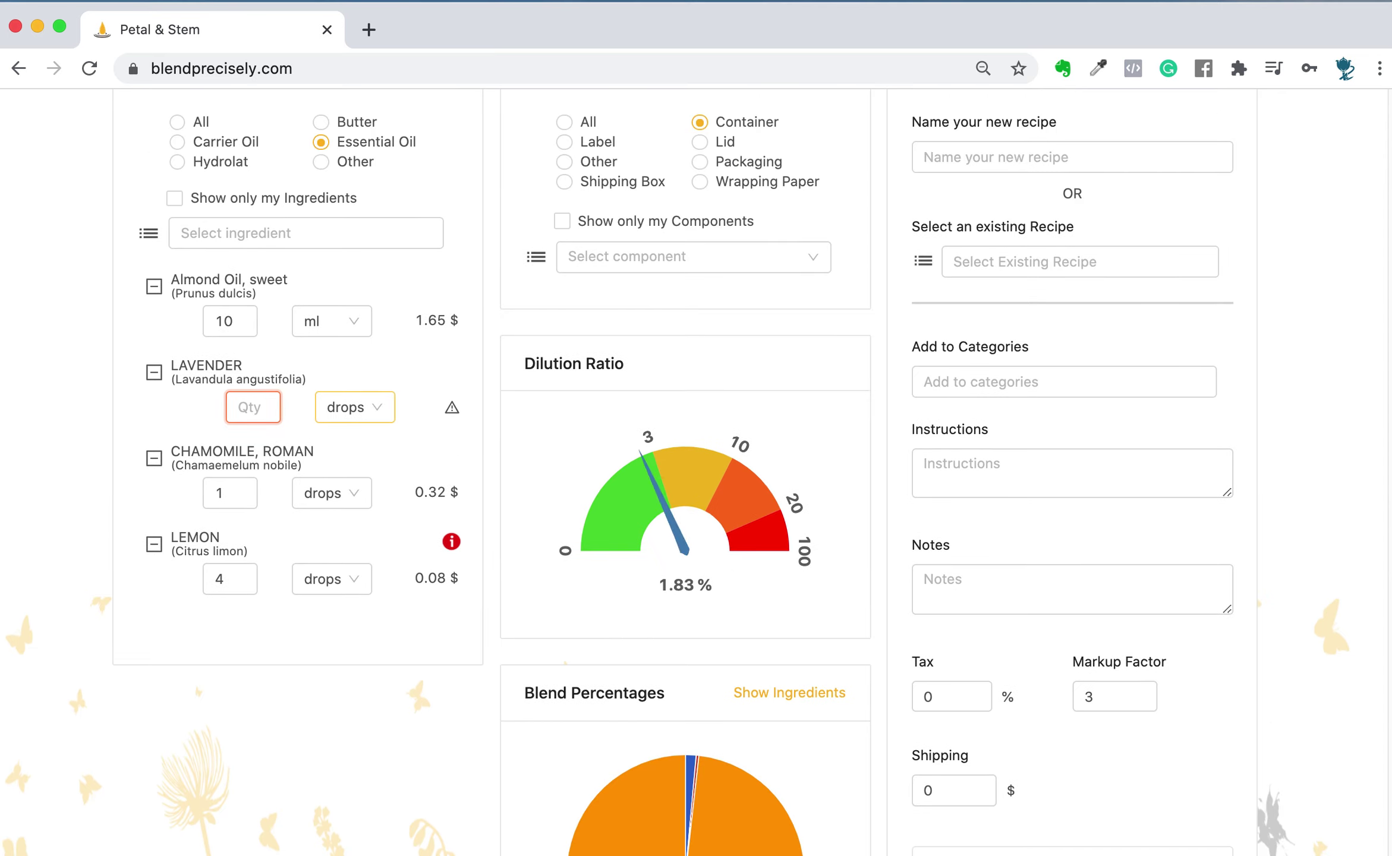
text(2)
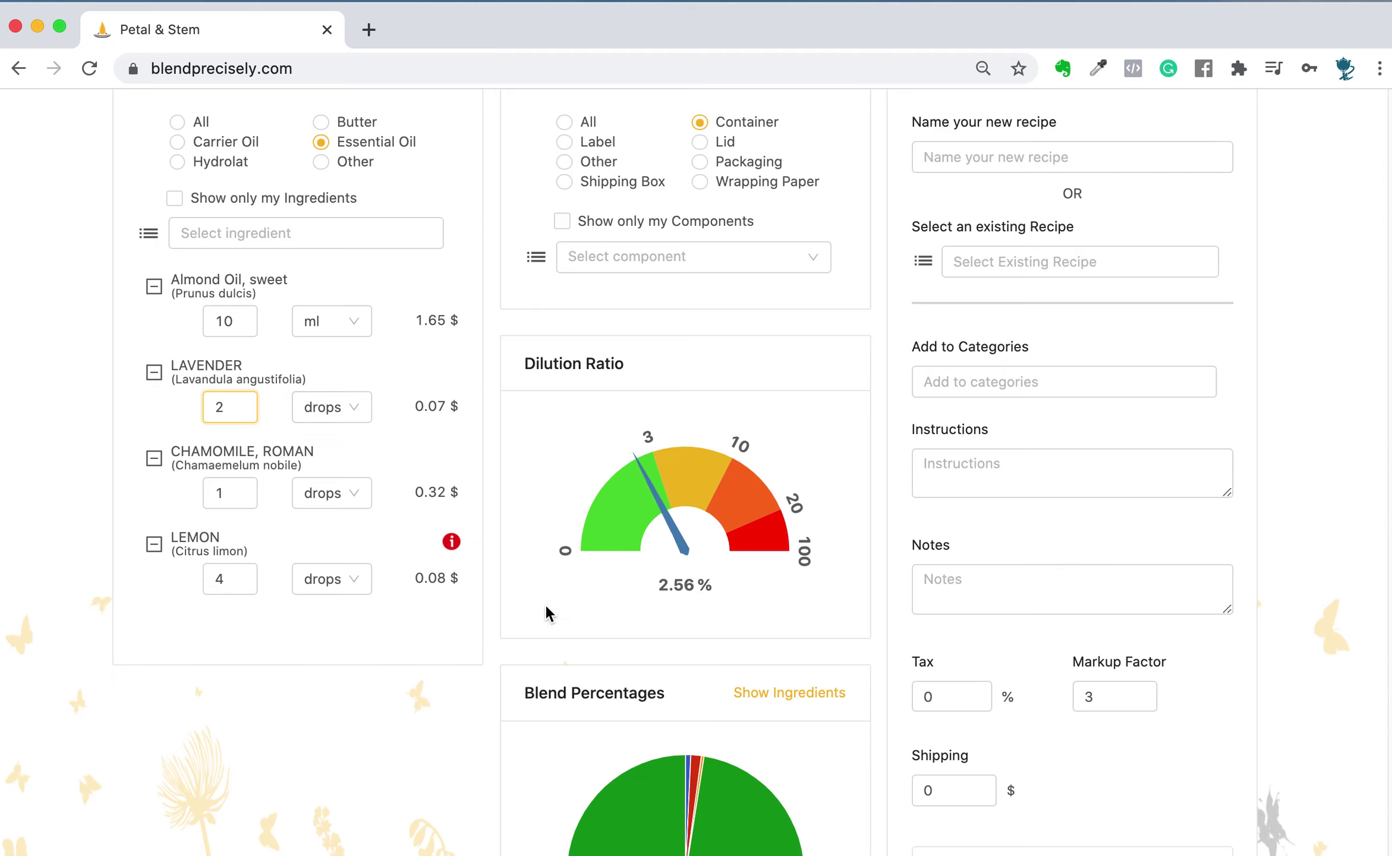
click(388, 647)
scroll(331, 538, up, 3)
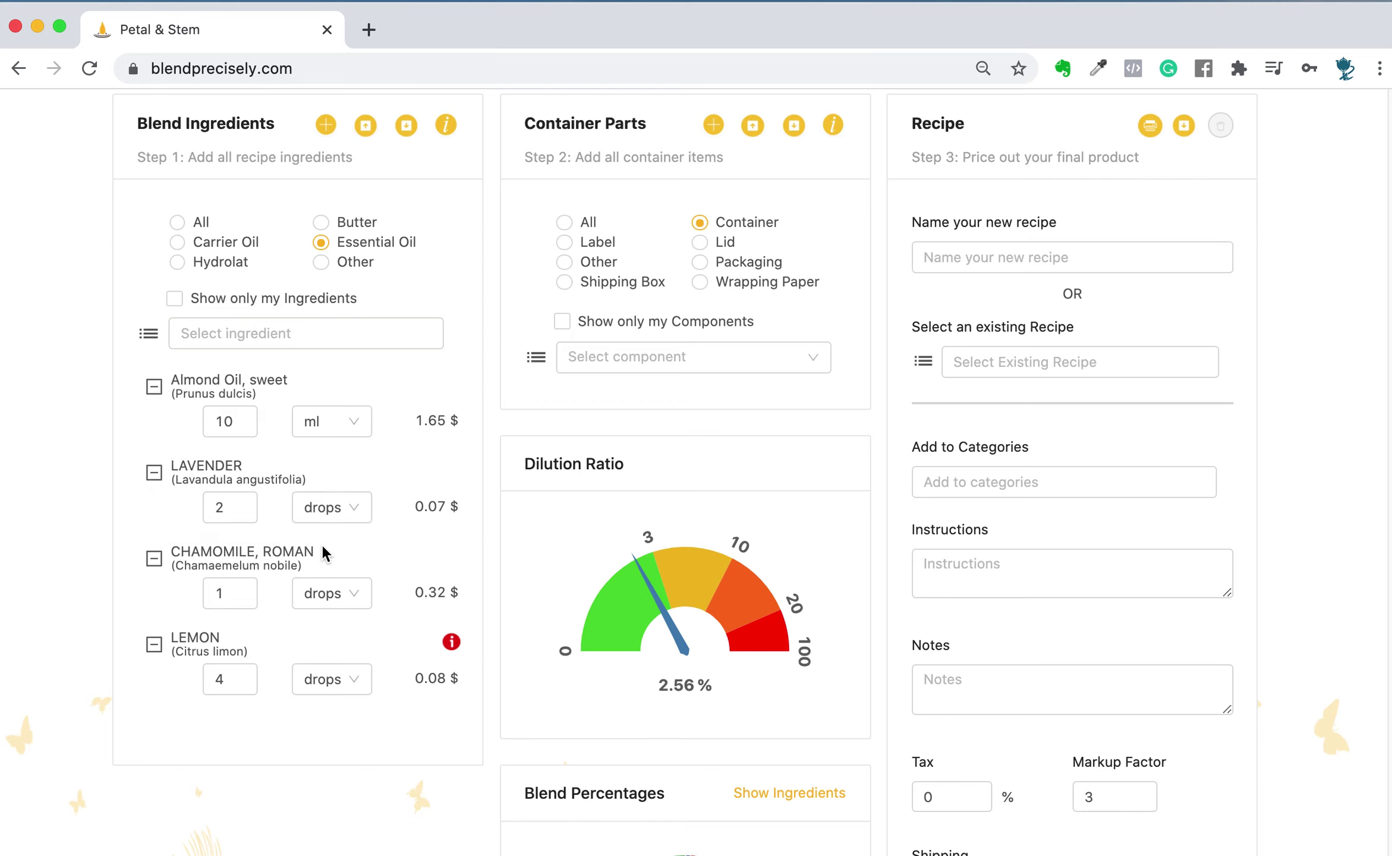
scroll(321, 553, up, 1)
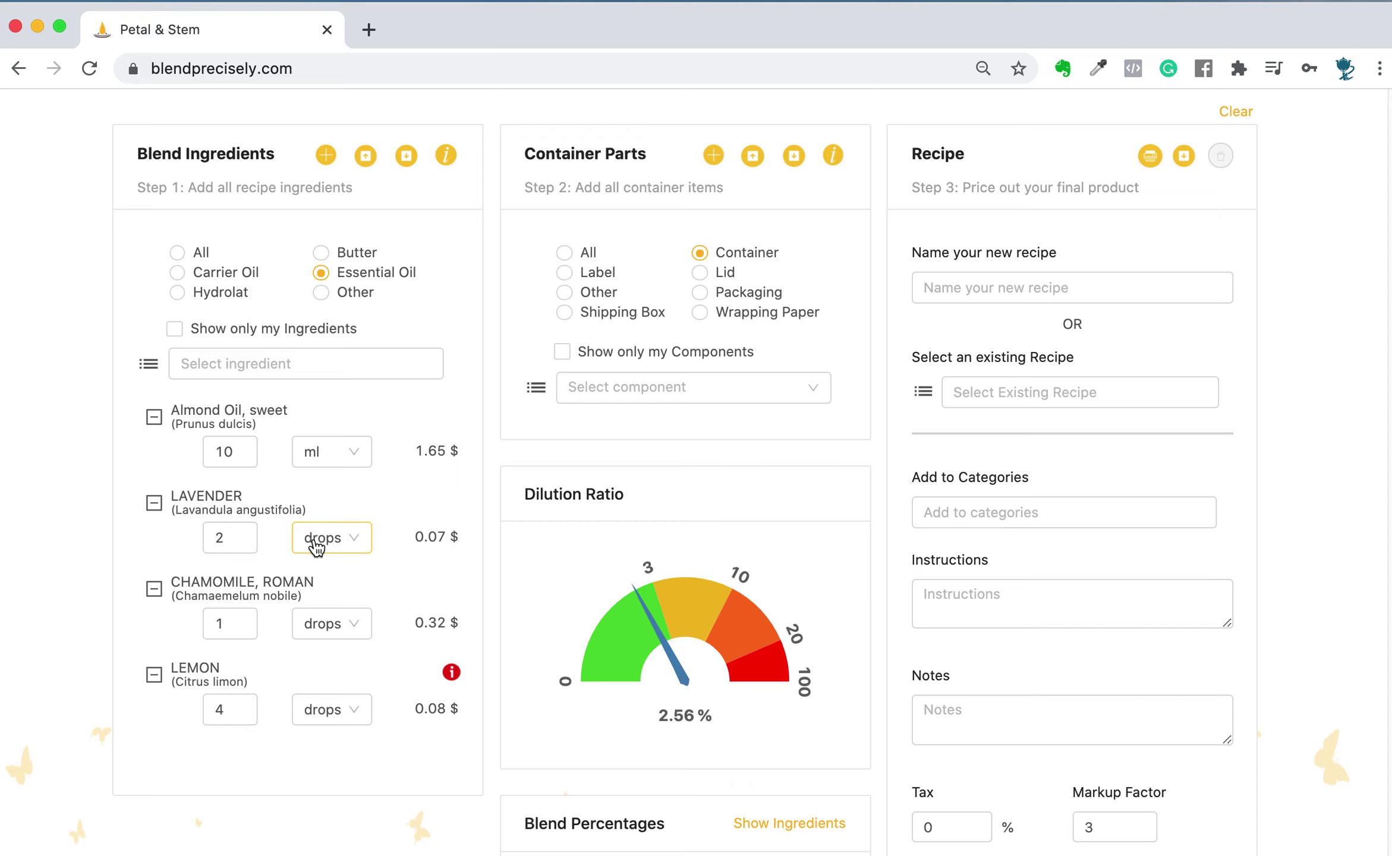